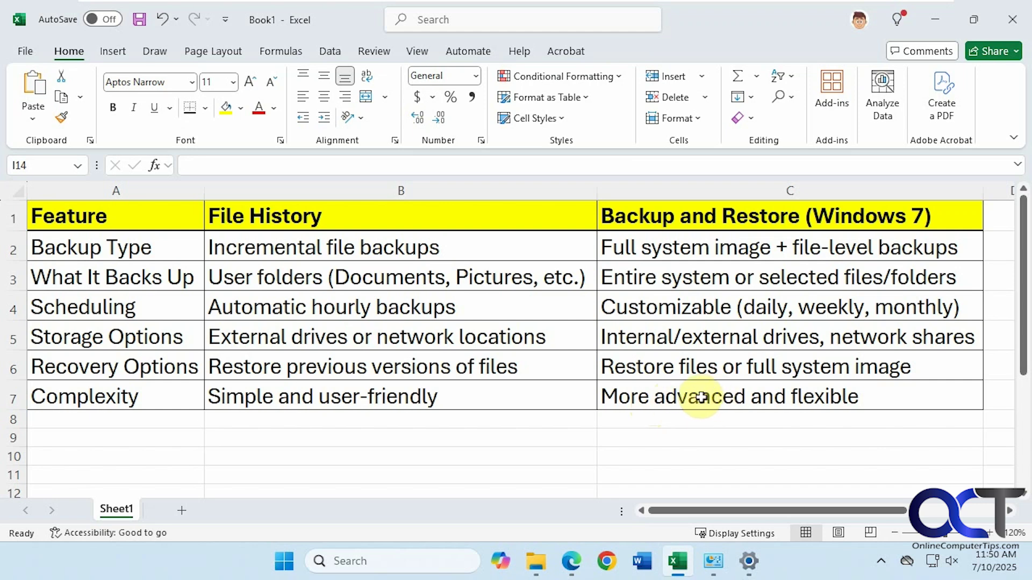
Open Control Panel's File History page, glance at drive selection, and return to the PNY128-2 (F:) settings
{"action": "left_click", "coordinate": [713, 561]}
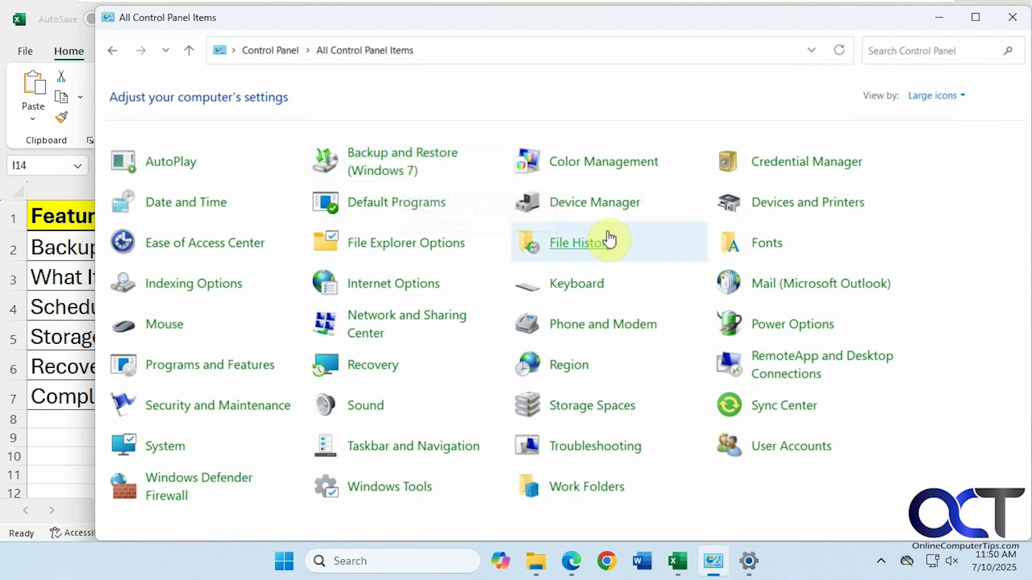
{"action": "left_click", "coordinate": [586, 247]}
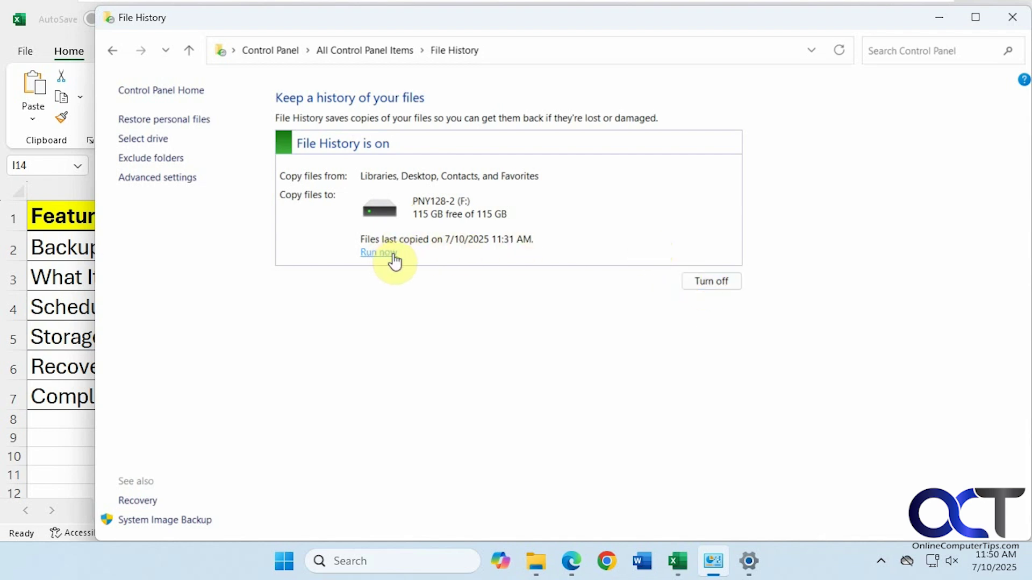
{"action": "left_click", "coordinate": [160, 139]}
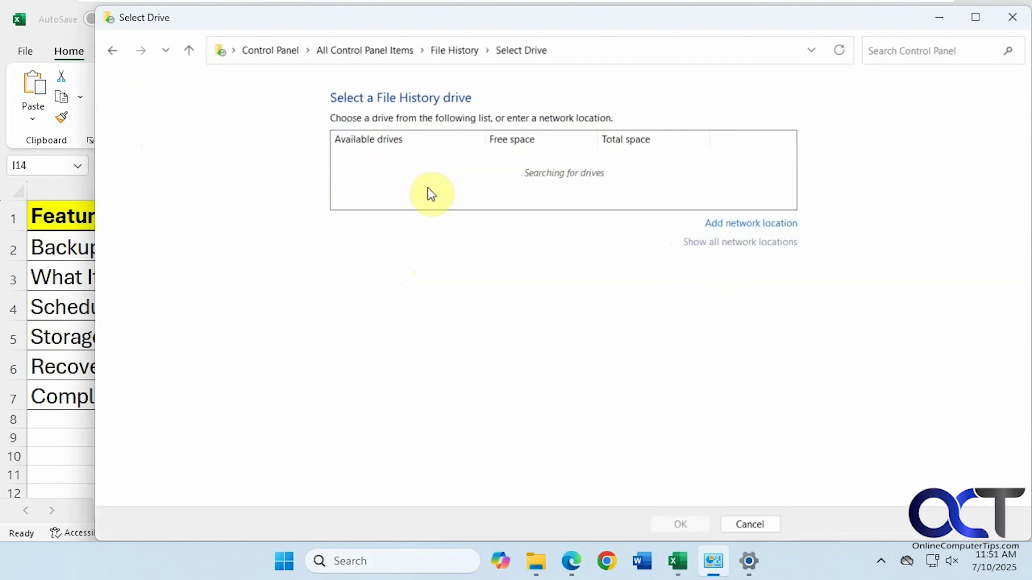
{"action": "left_click", "coordinate": [113, 51]}
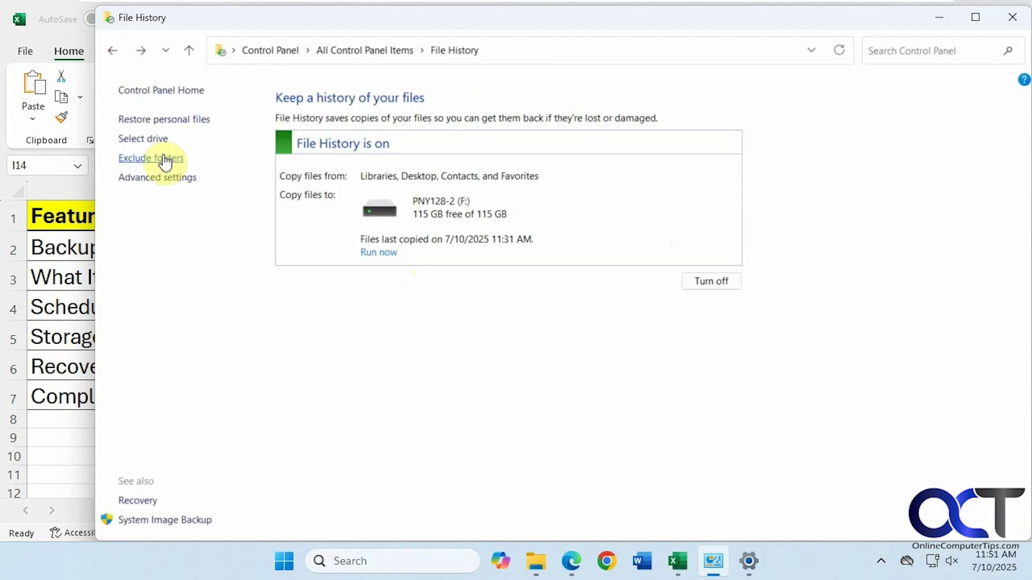
{"action": "left_click", "coordinate": [164, 160]}
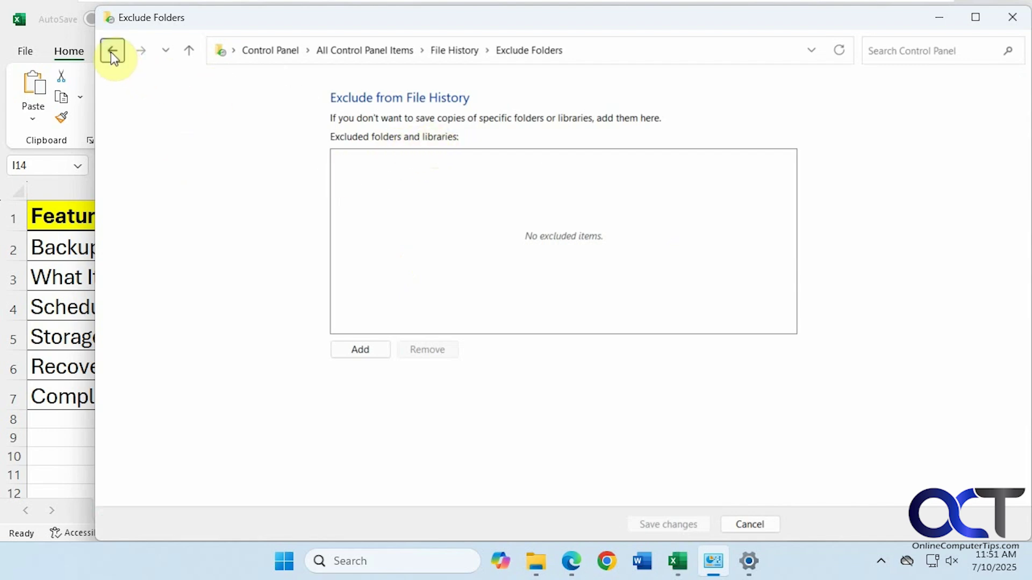
{"action": "left_click", "coordinate": [356, 347]}
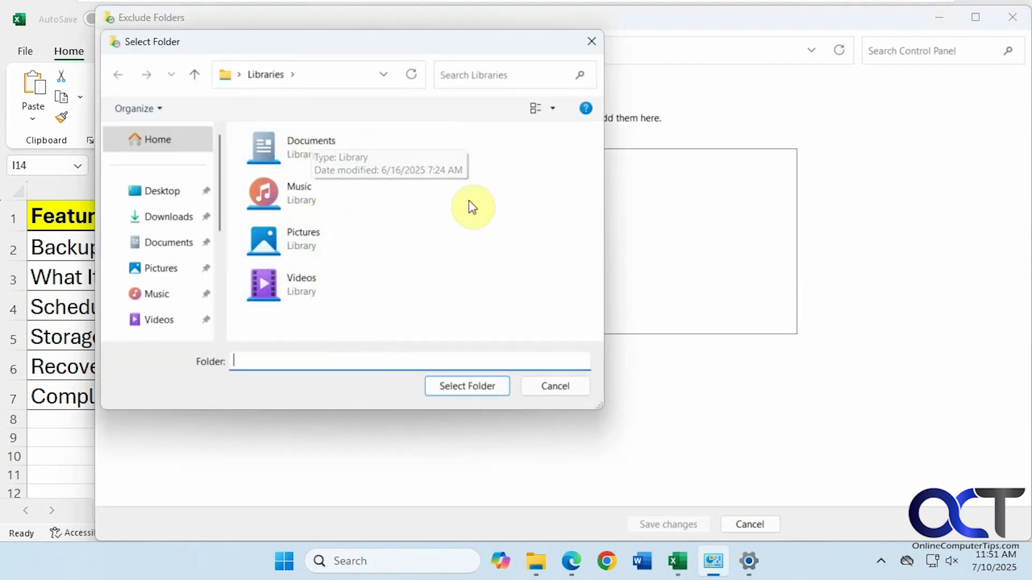
{"action": "left_click", "coordinate": [552, 392]}
{"action": "left_click", "coordinate": [114, 51]}
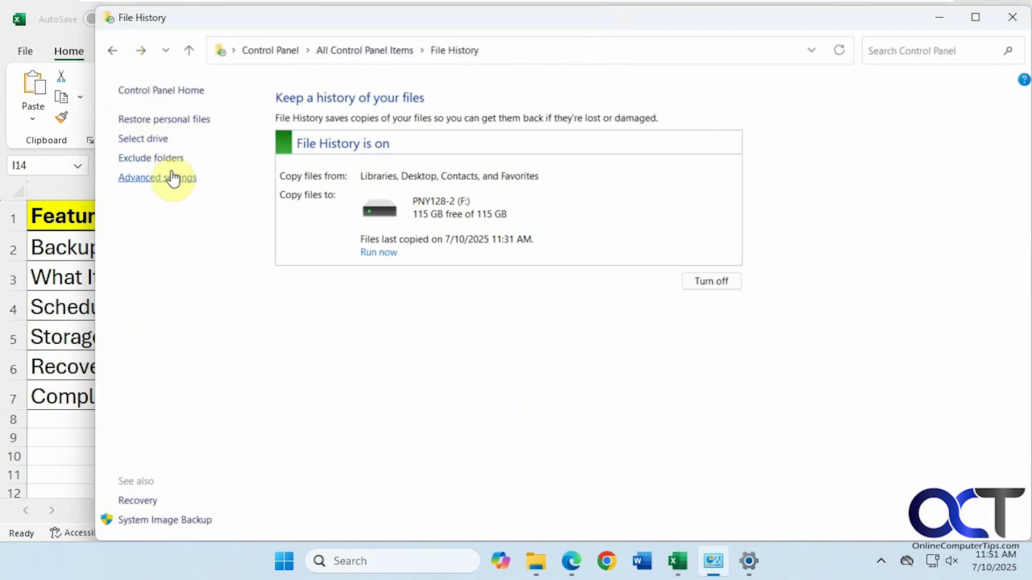
{"action": "left_click", "coordinate": [171, 177]}
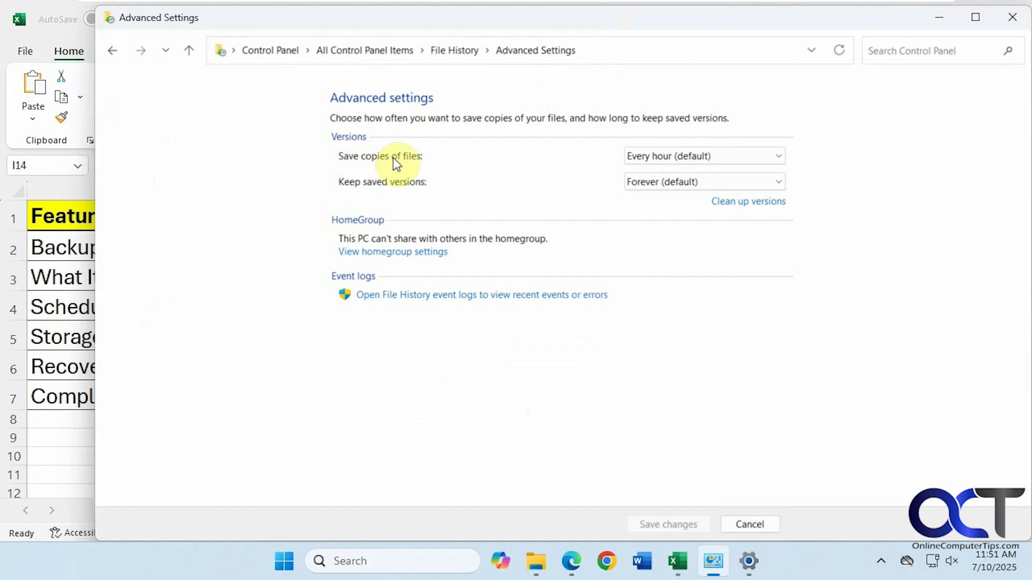
{"action": "left_click", "coordinate": [678, 156]}
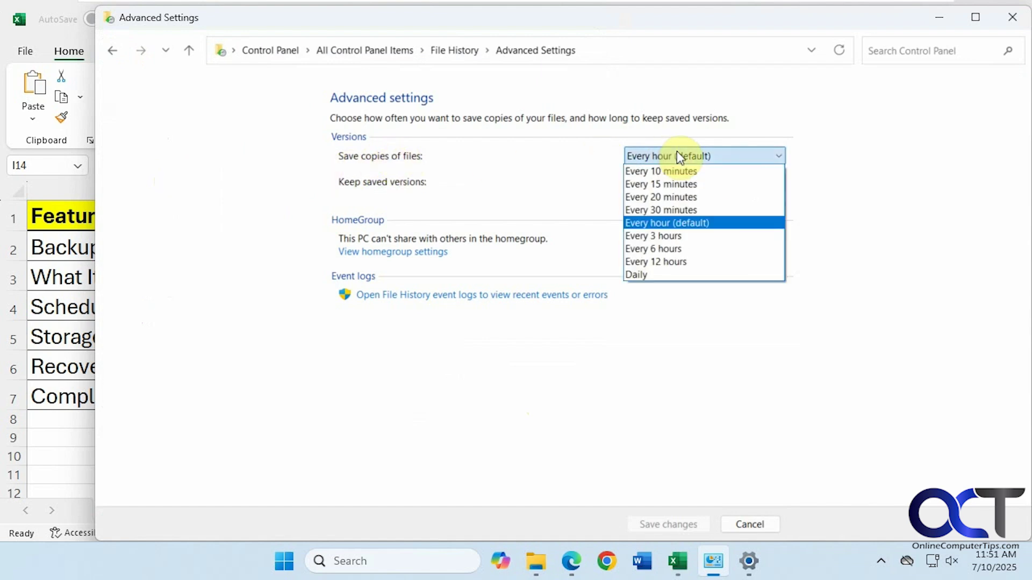
{"action": "left_click", "coordinate": [657, 275]}
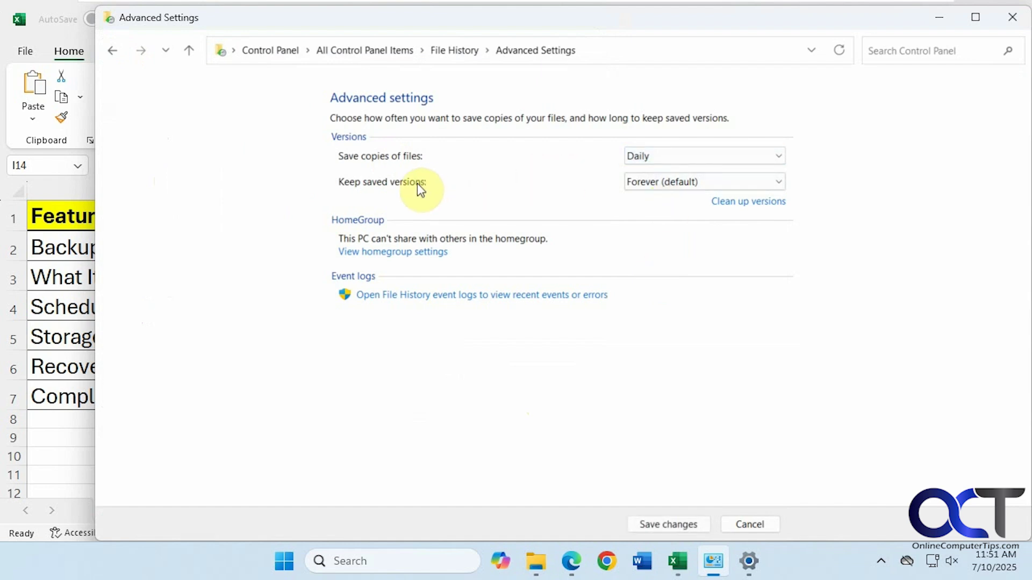
{"action": "left_click", "coordinate": [658, 185]}
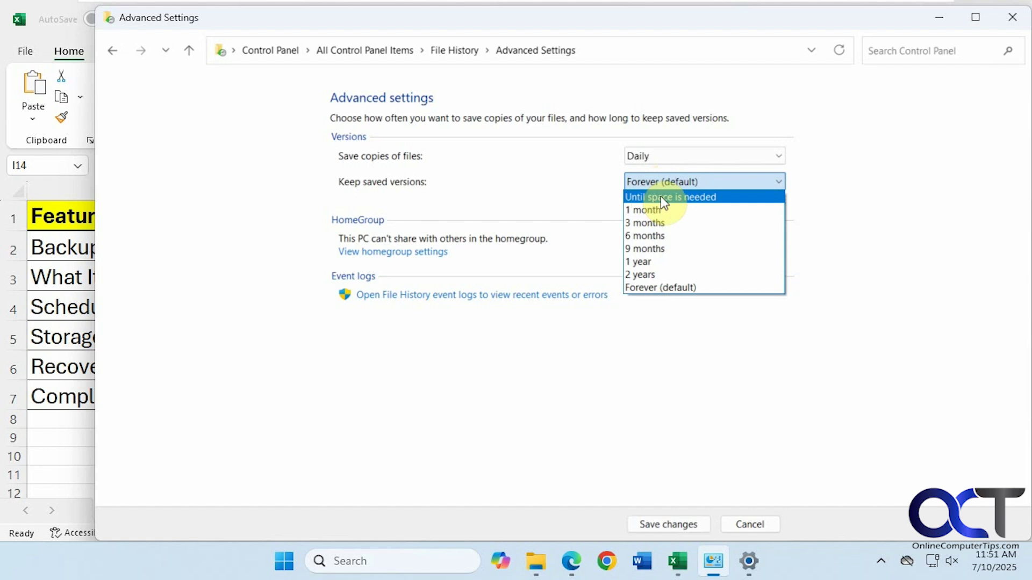
{"action": "left_click", "coordinate": [570, 349]}
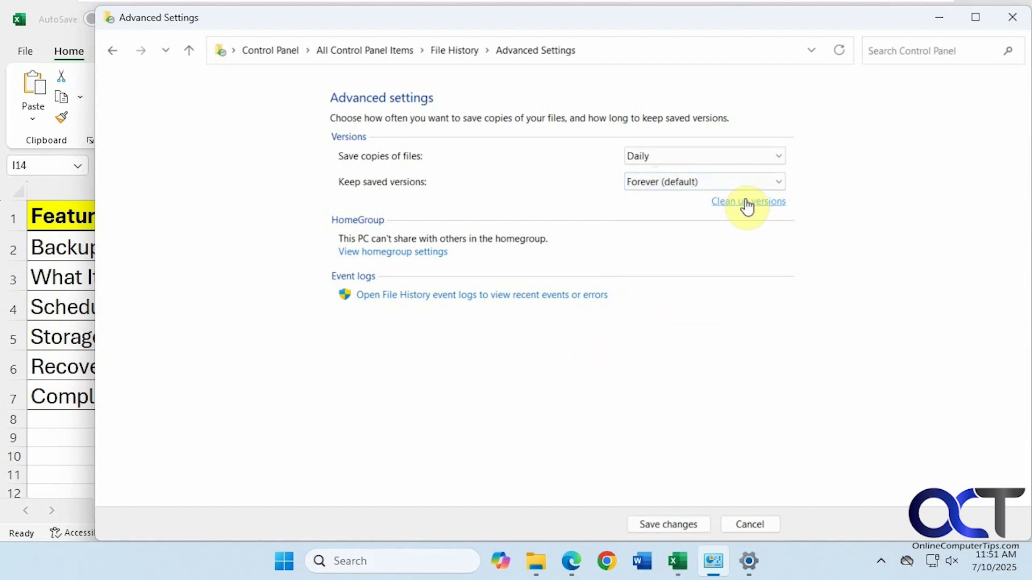
{"action": "left_click", "coordinate": [112, 51]}
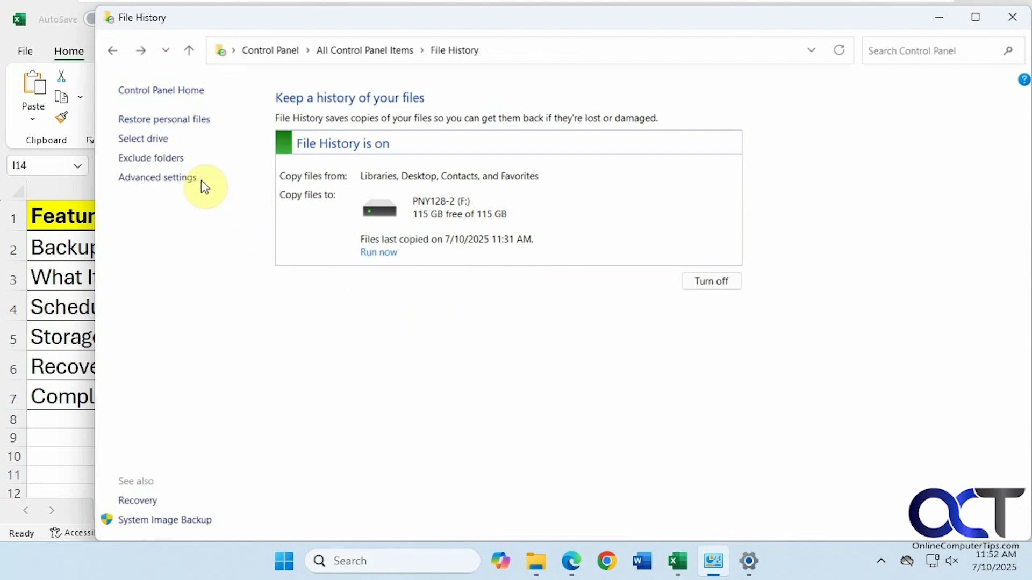
Open the personal-files restore window, step between backup versions, and open Documents from the 11:31 AM backup
{"action": "left_click", "coordinate": [170, 119]}
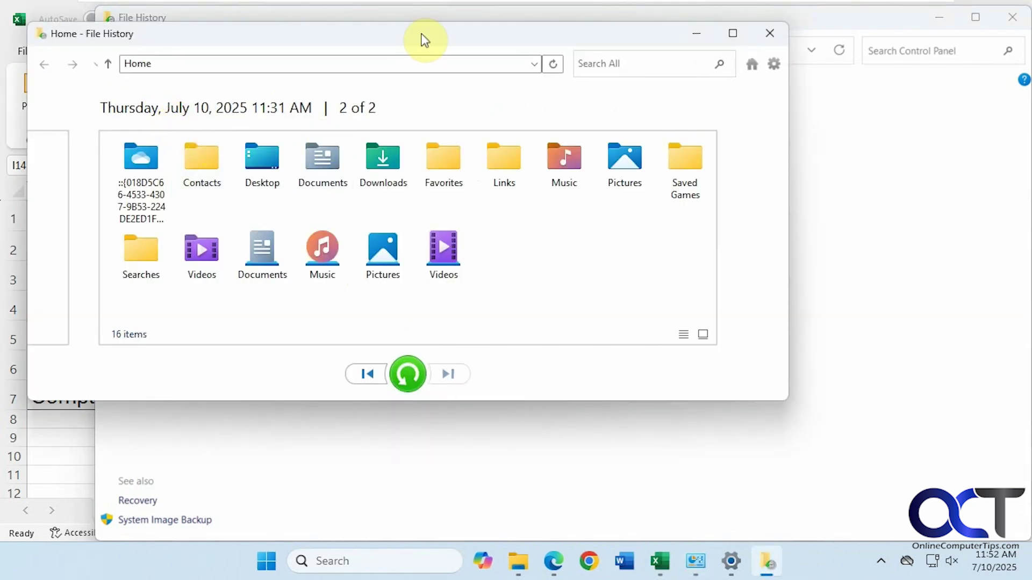
{"action": "left_click_drag", "start_coordinate": [420, 34], "coordinate": [554, 43]}
{"action": "left_click", "coordinate": [507, 382]}
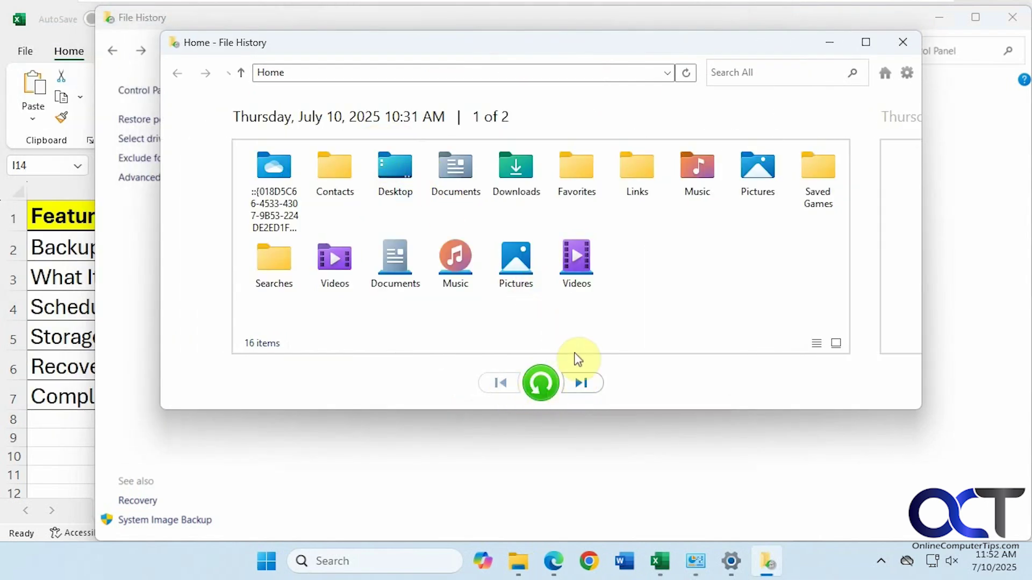
{"action": "left_click", "coordinate": [581, 382]}
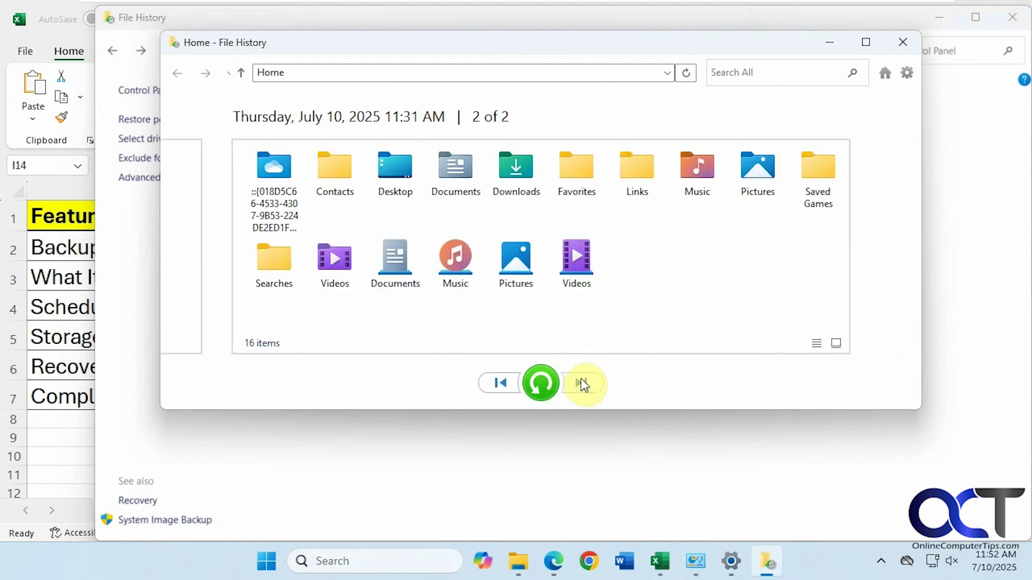
{"action": "double_click", "coordinate": [445, 179]}
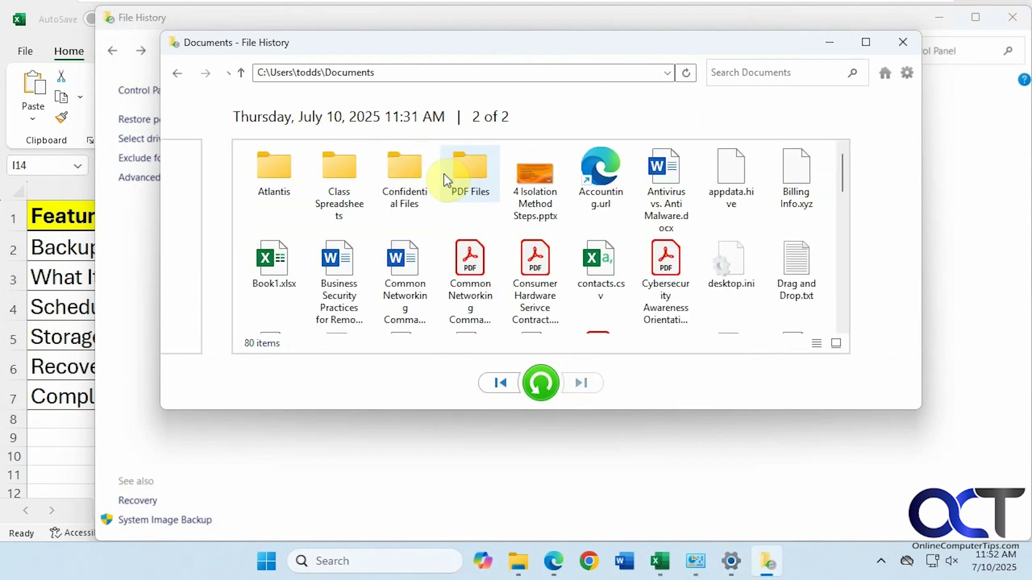
Explore a Word document's options and the settings menu's Restore to option, then cancel without restoring
{"action": "right_click", "coordinate": [418, 280]}
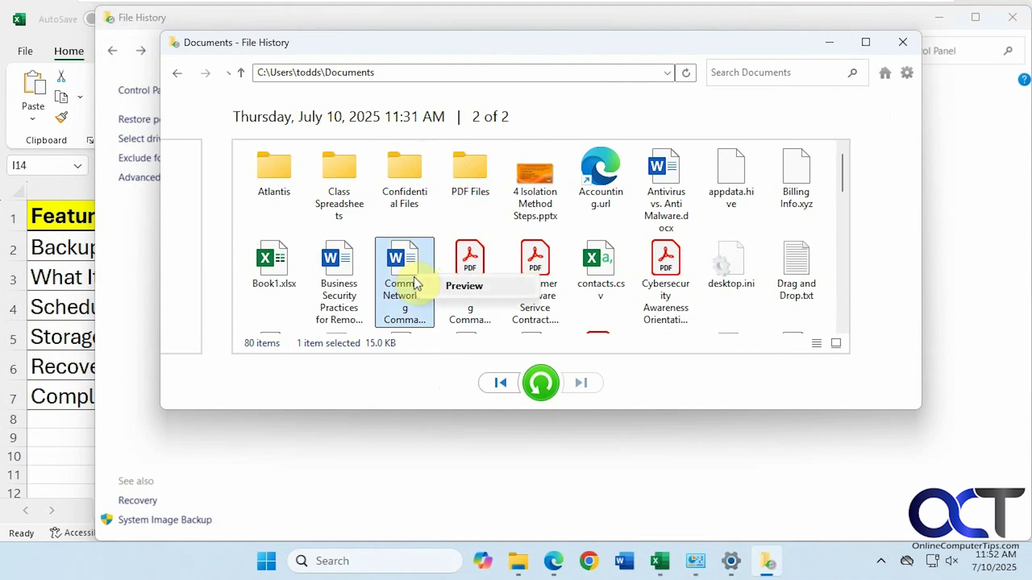
{"action": "left_click", "coordinate": [438, 375]}
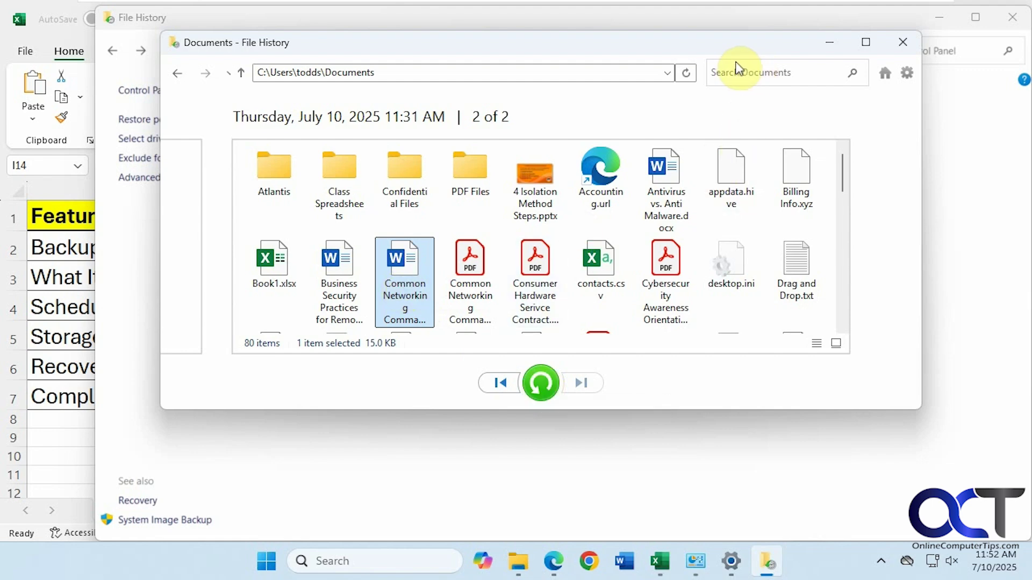
{"action": "left_click", "coordinate": [906, 73]}
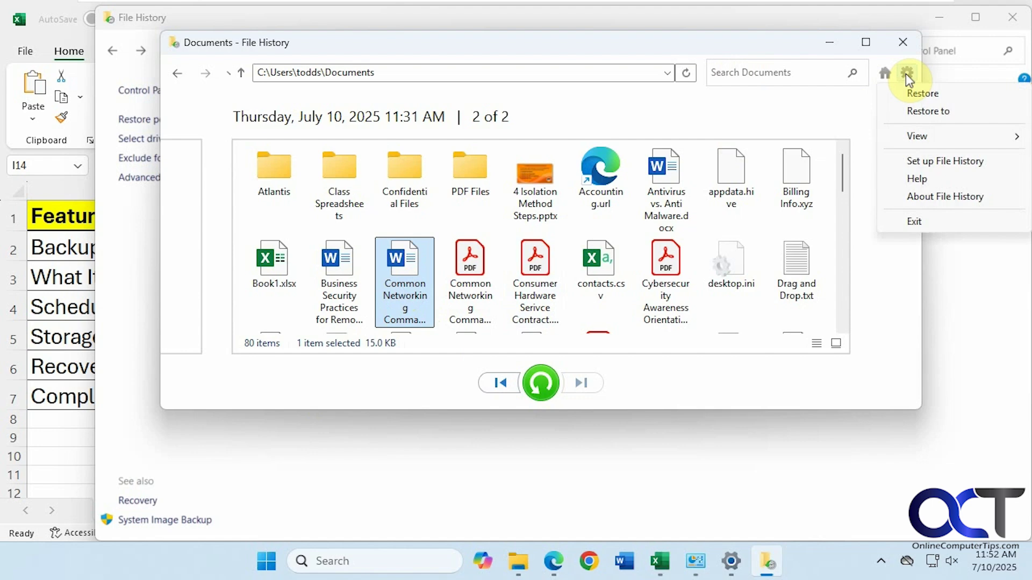
{"action": "left_click", "coordinate": [924, 110]}
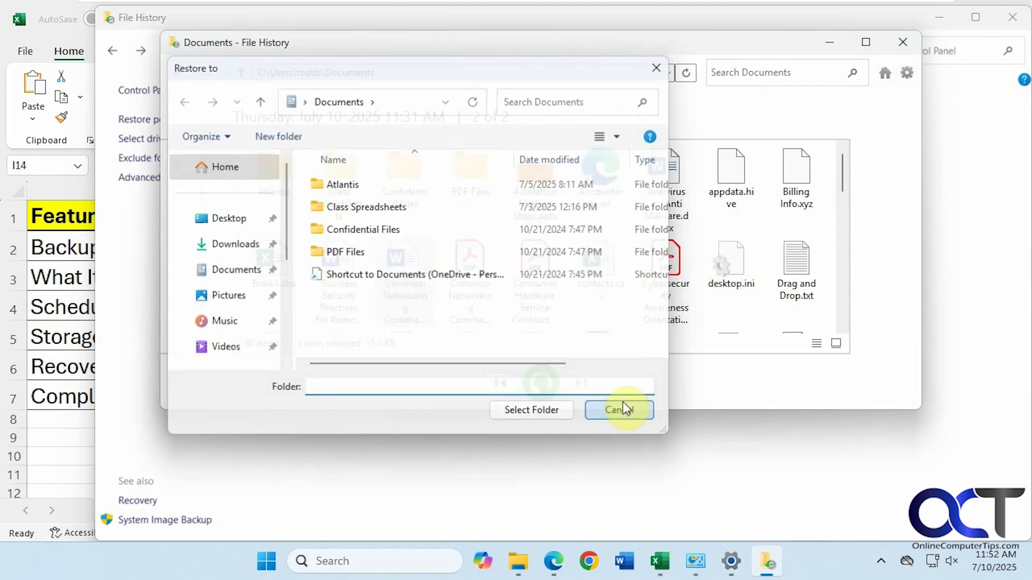
{"action": "left_click", "coordinate": [621, 409]}
{"action": "left_click", "coordinate": [908, 74]}
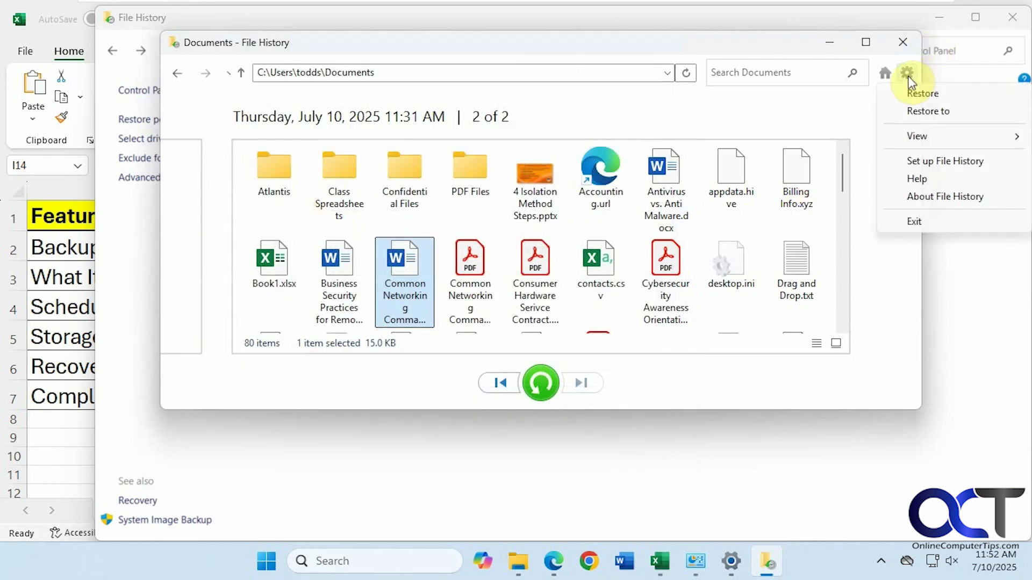
{"action": "mouse_move", "coordinate": [918, 138]}
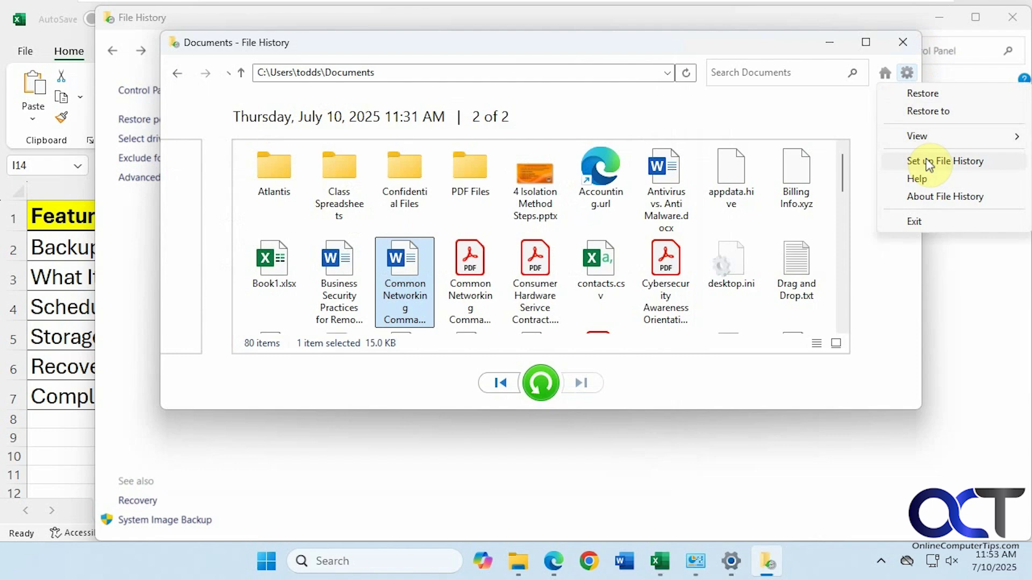
{"action": "left_click", "coordinate": [751, 389]}
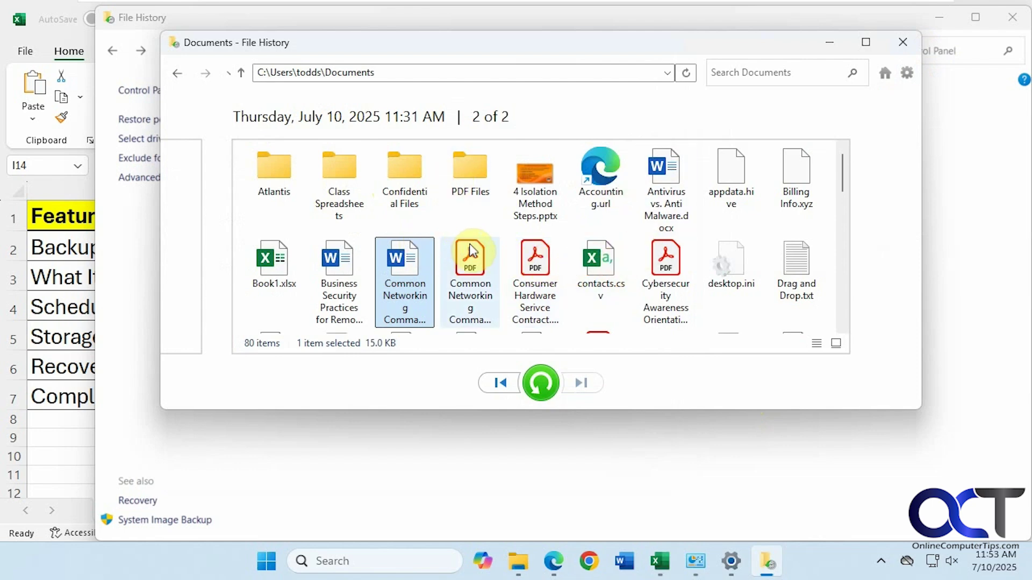
{"action": "mouse_move", "coordinate": [470, 250]}
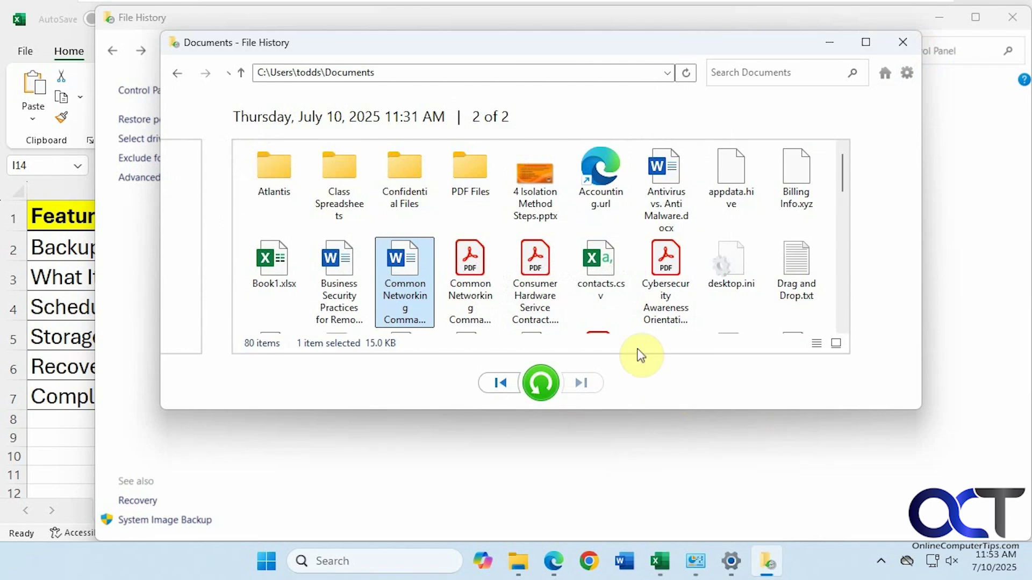
Close the restore window, view Control Panel by Large icons, and open Backup and Restore (Windows 7)
{"action": "left_click", "coordinate": [903, 41]}
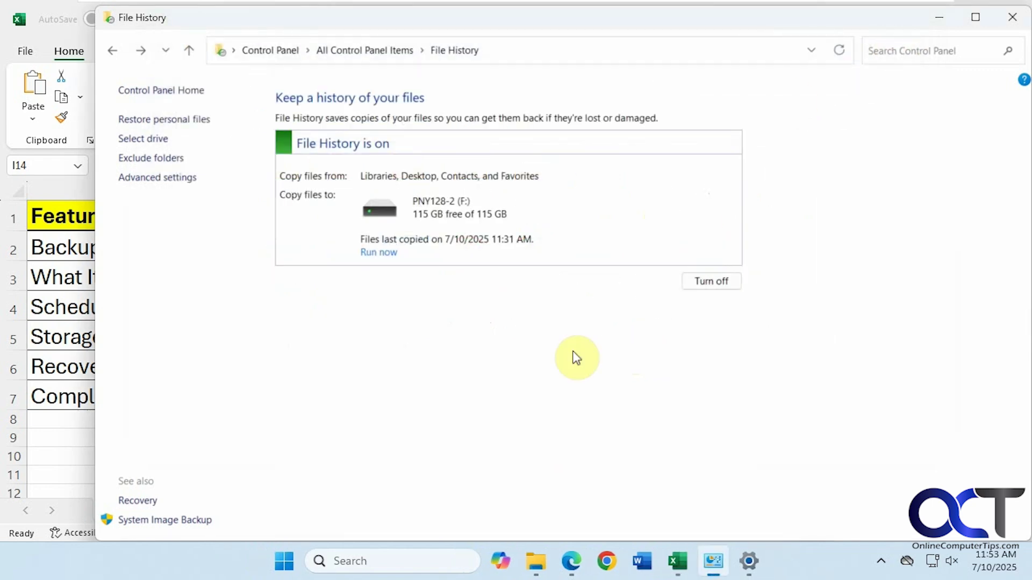
{"action": "left_click", "coordinate": [276, 51]}
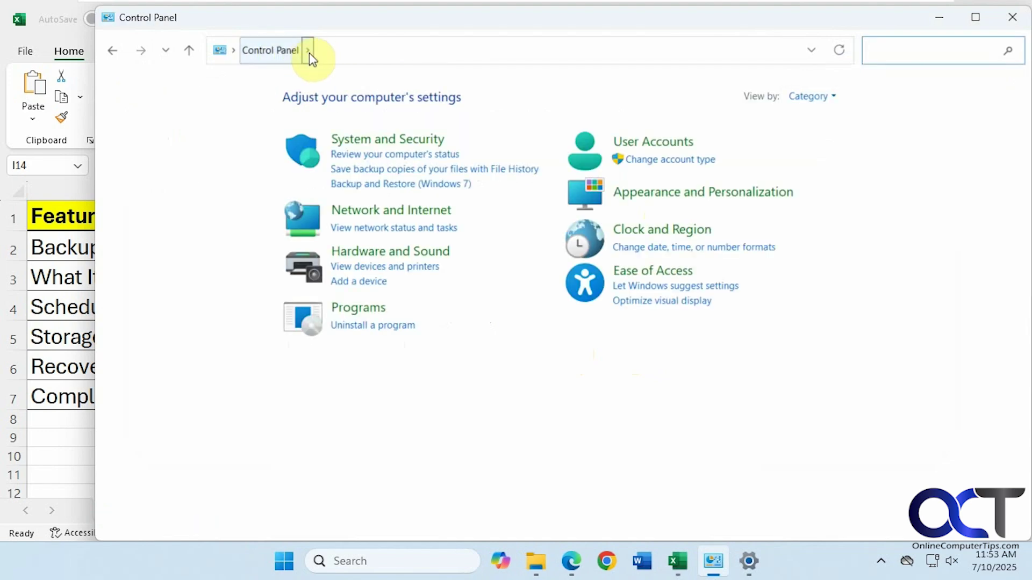
{"action": "left_click", "coordinate": [809, 98]}
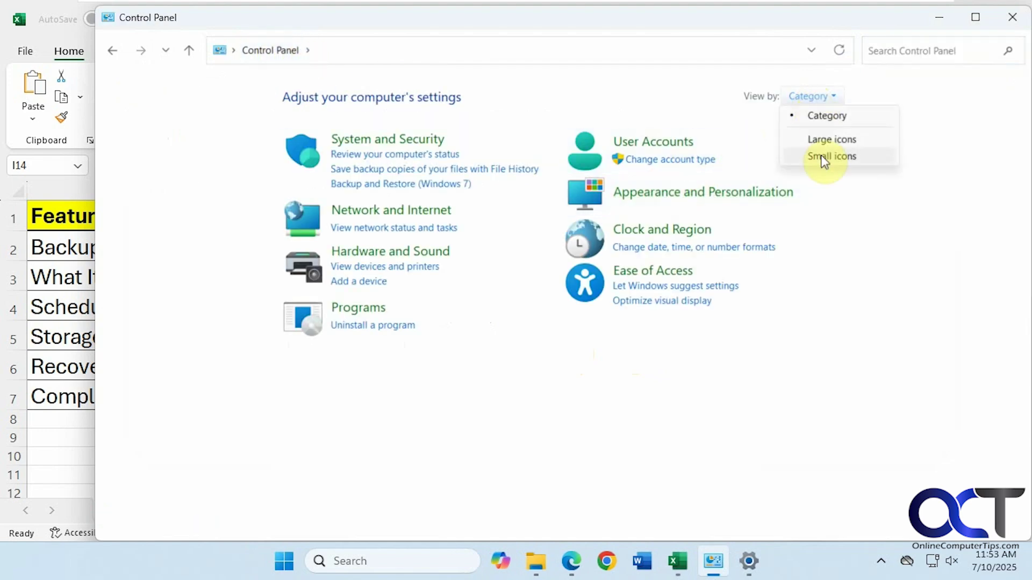
{"action": "left_click", "coordinate": [828, 142]}
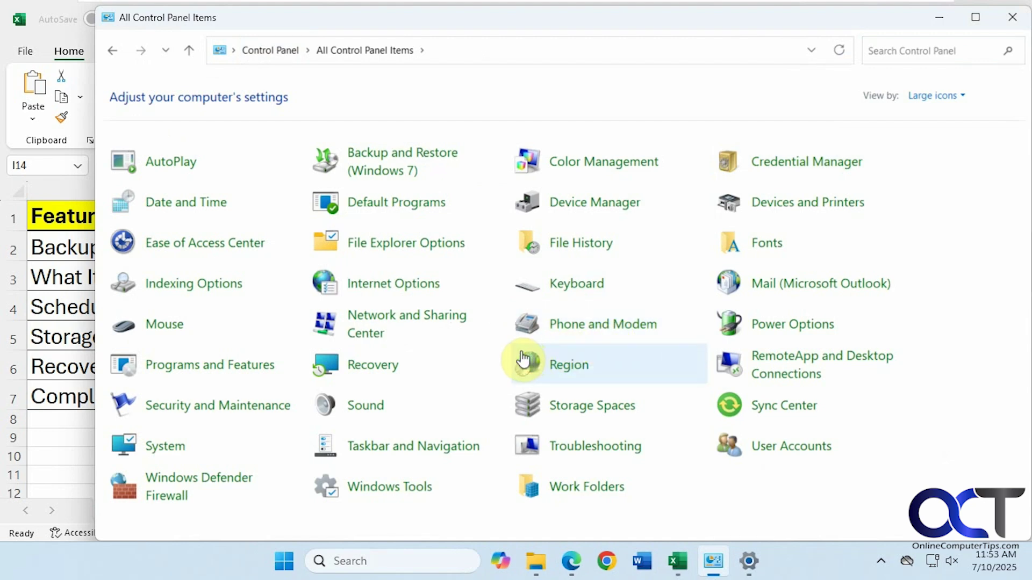
{"action": "left_click", "coordinate": [397, 177]}
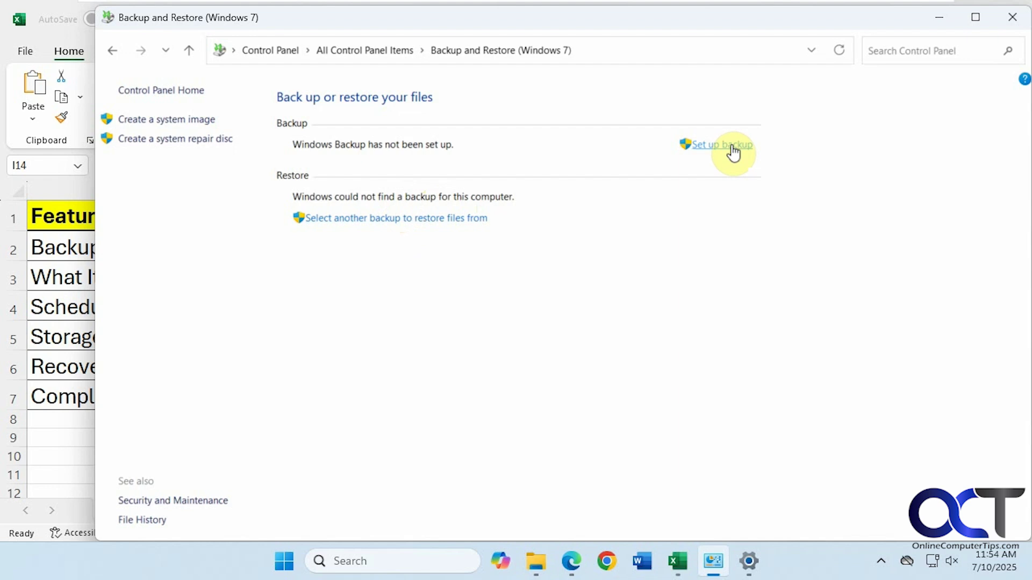
Set up a new backup with Data (E:) as the destination rather than PNY128-2 (F:)
{"action": "left_click", "coordinate": [733, 153]}
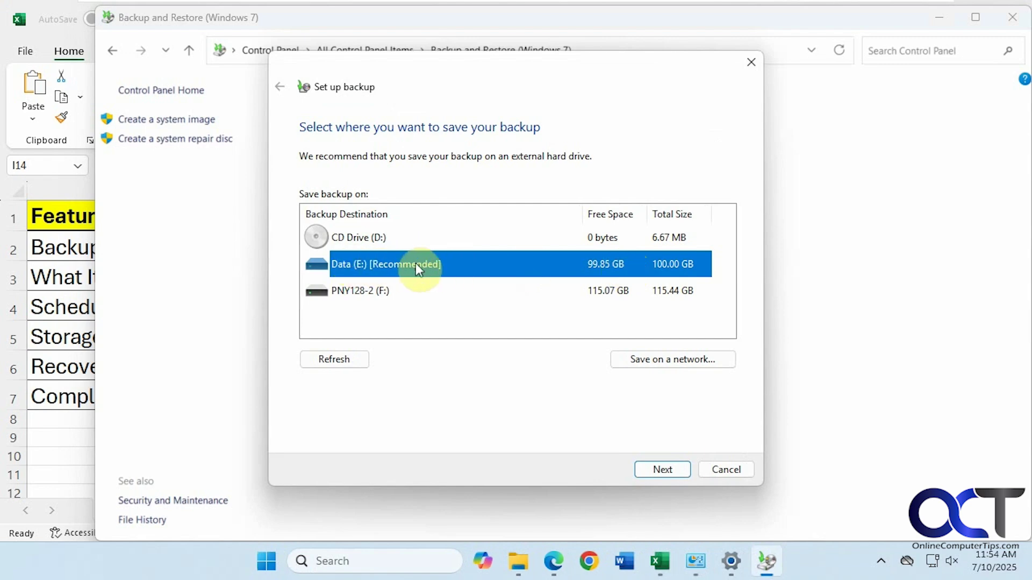
{"action": "left_click", "coordinate": [393, 291]}
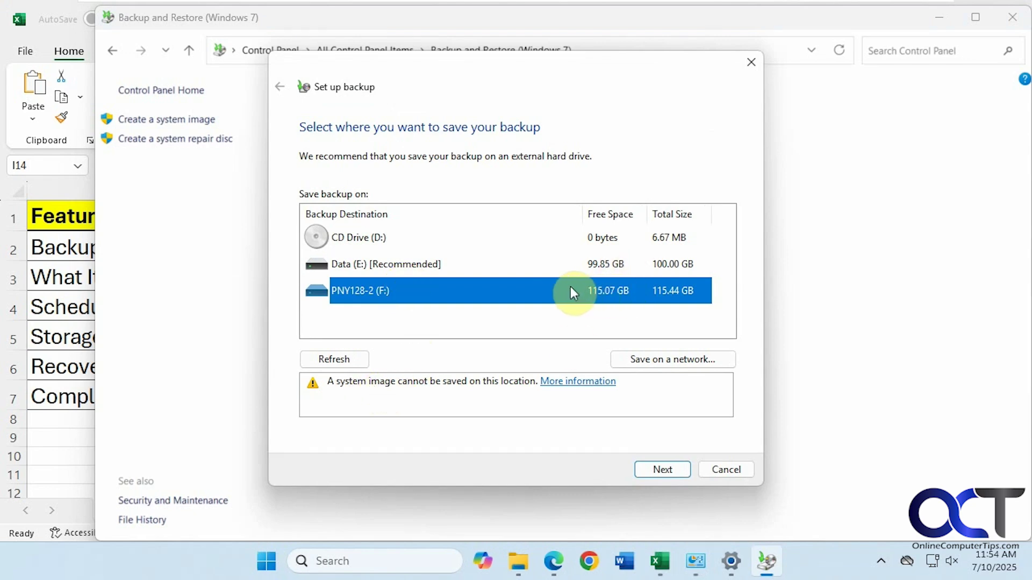
{"action": "left_click", "coordinate": [483, 265]}
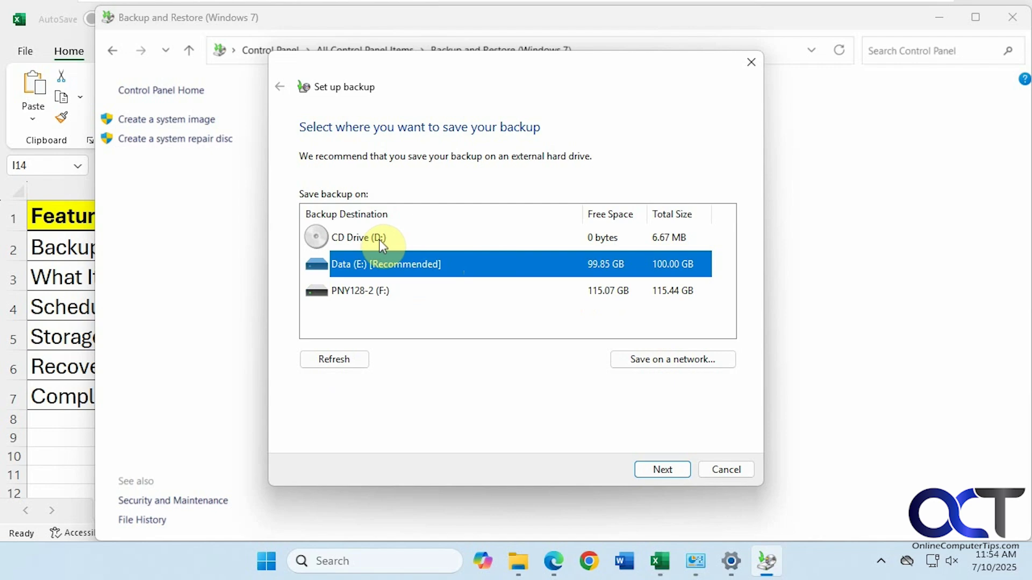
{"action": "left_click", "coordinate": [662, 469]}
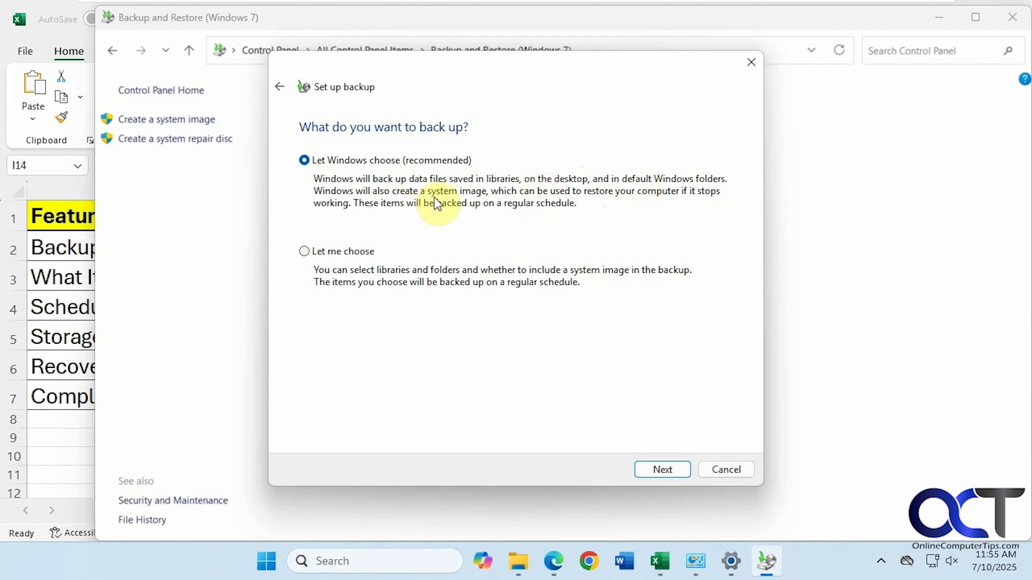
Choose items manually, excluding other users' libraries, Music, Videos and Additional Locations
{"action": "left_click", "coordinate": [350, 255]}
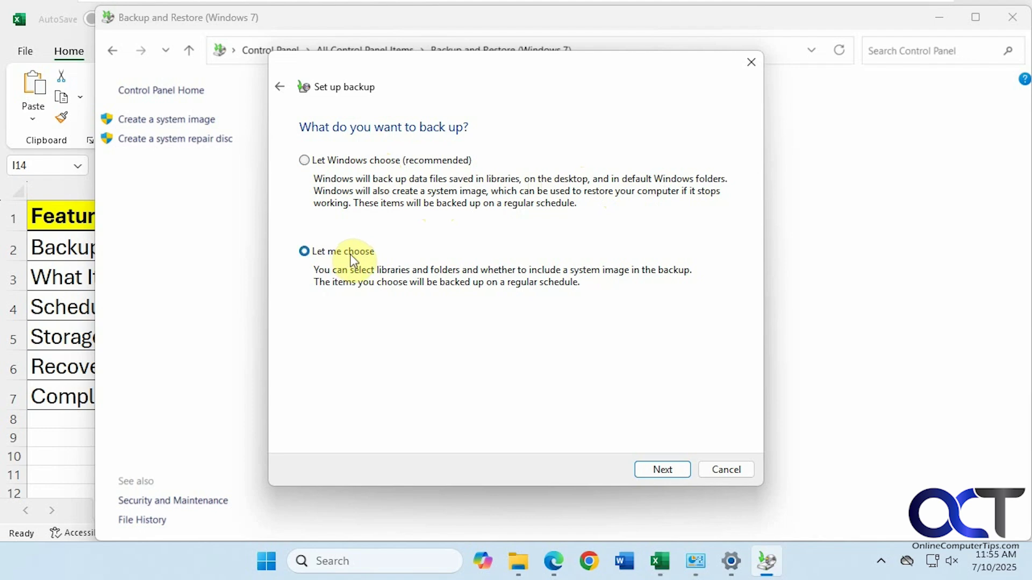
{"action": "left_click", "coordinate": [663, 466]}
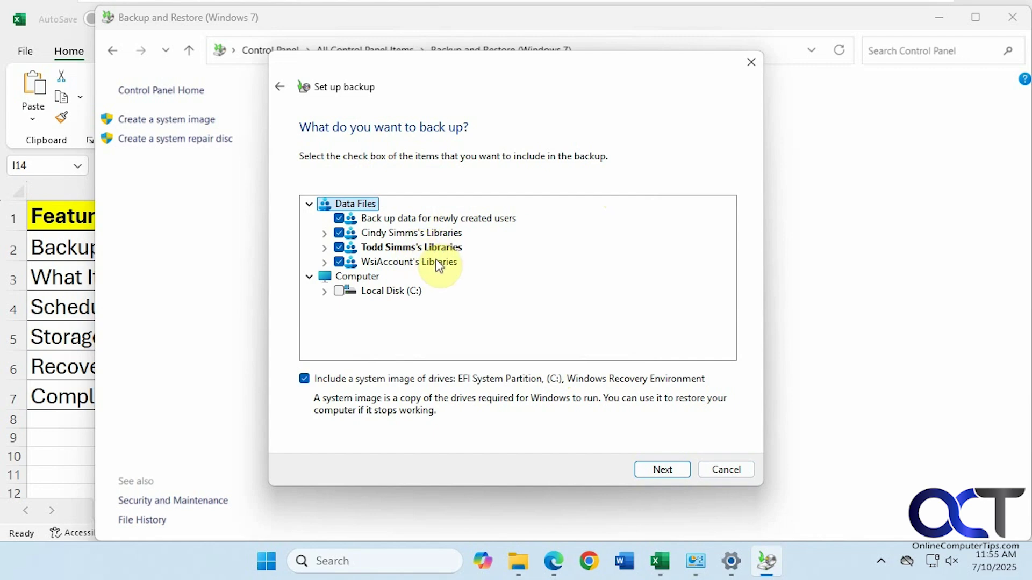
{"action": "left_click", "coordinate": [339, 232]}
{"action": "left_click", "coordinate": [337, 262]}
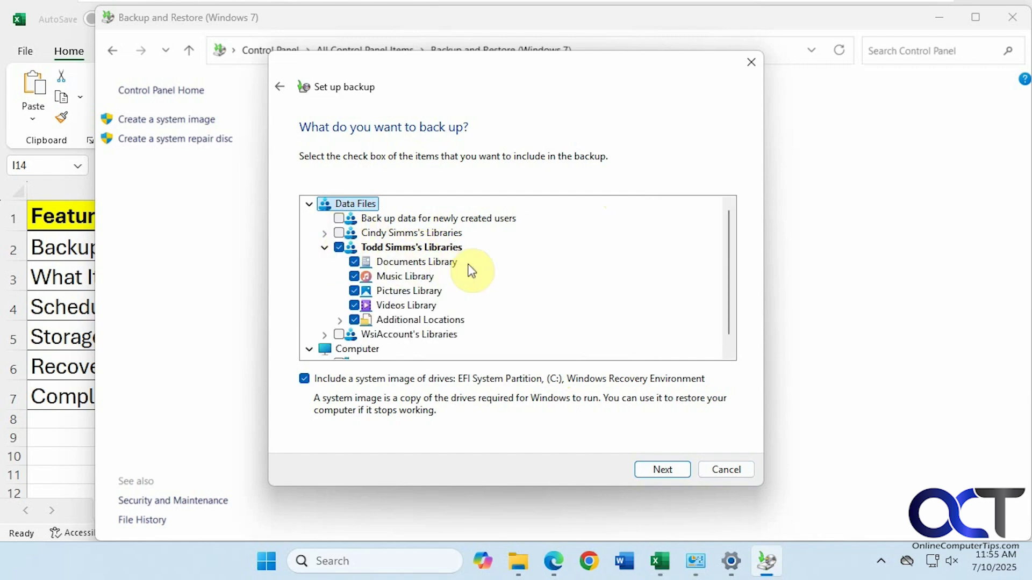
{"action": "left_click", "coordinate": [354, 277]}
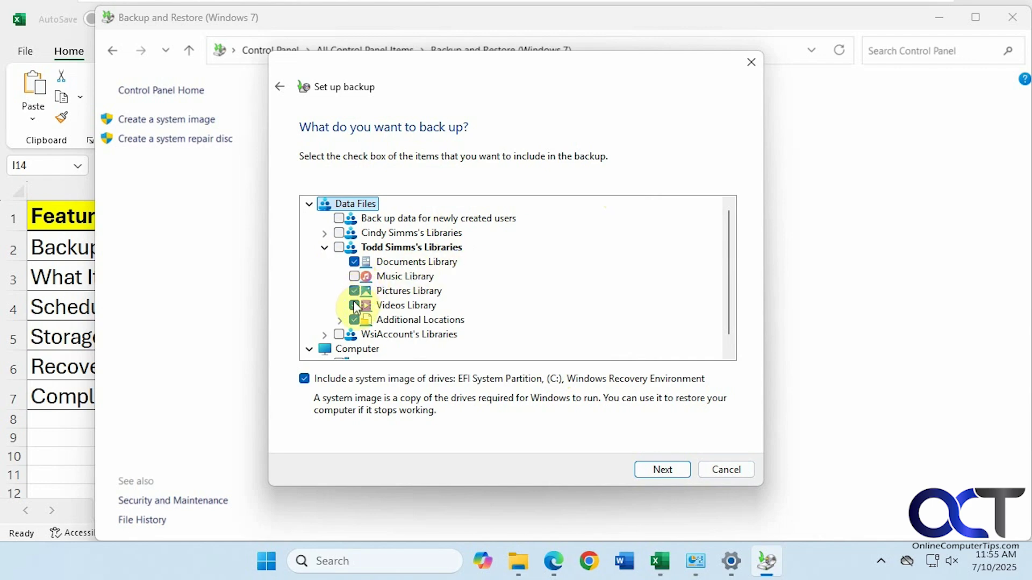
{"action": "left_click", "coordinate": [354, 306]}
{"action": "left_click", "coordinate": [354, 320]}
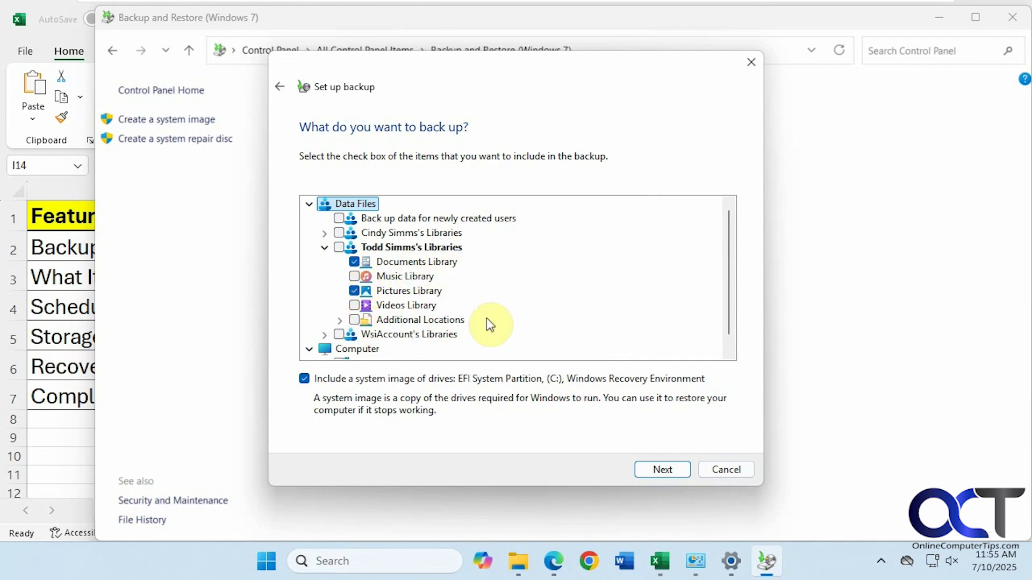
Include the Program Files Google folder from Local Disk (C:) and leave out the system image
{"action": "scroll", "coordinate": [385, 341], "scroll_direction": "down", "scroll_amount": 1}
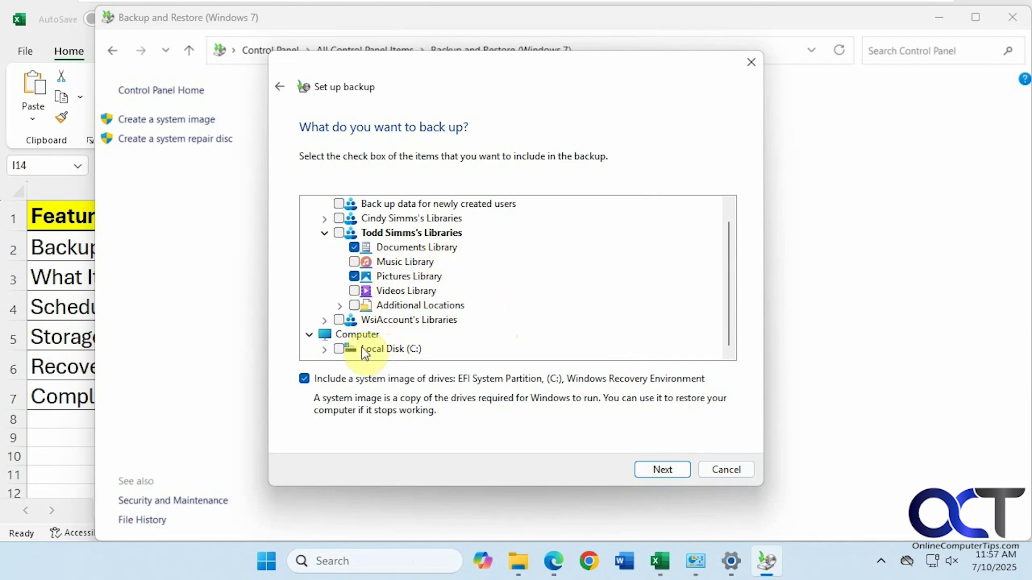
{"action": "left_click", "coordinate": [325, 351]}
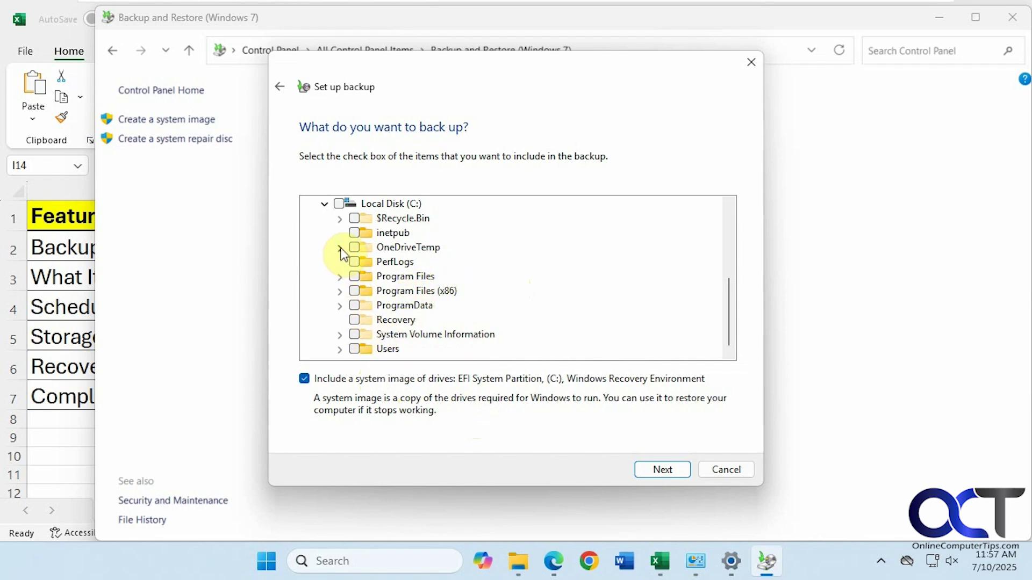
{"action": "left_click", "coordinate": [340, 277]}
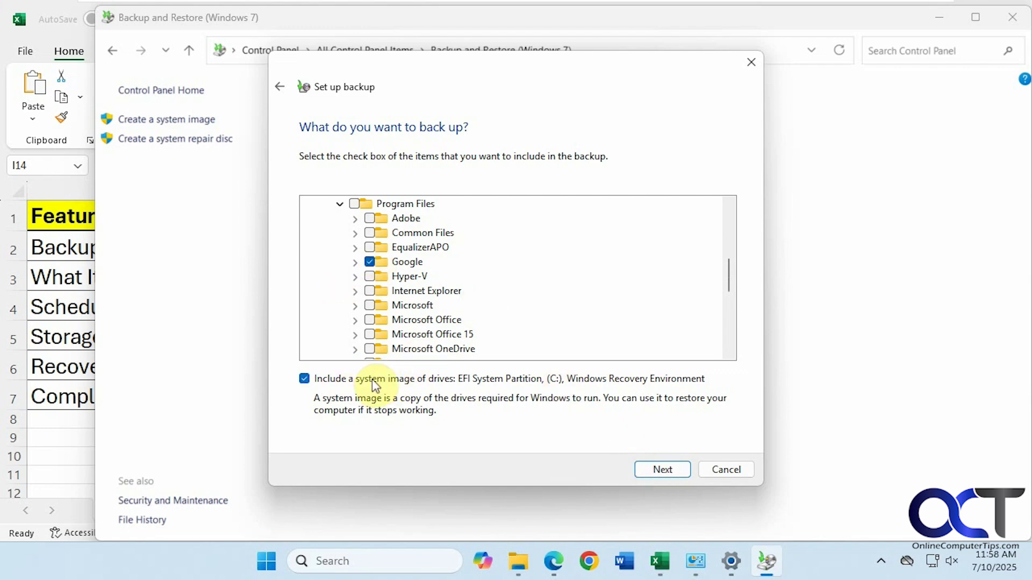
{"action": "left_click", "coordinate": [305, 378]}
{"action": "left_click", "coordinate": [657, 469]}
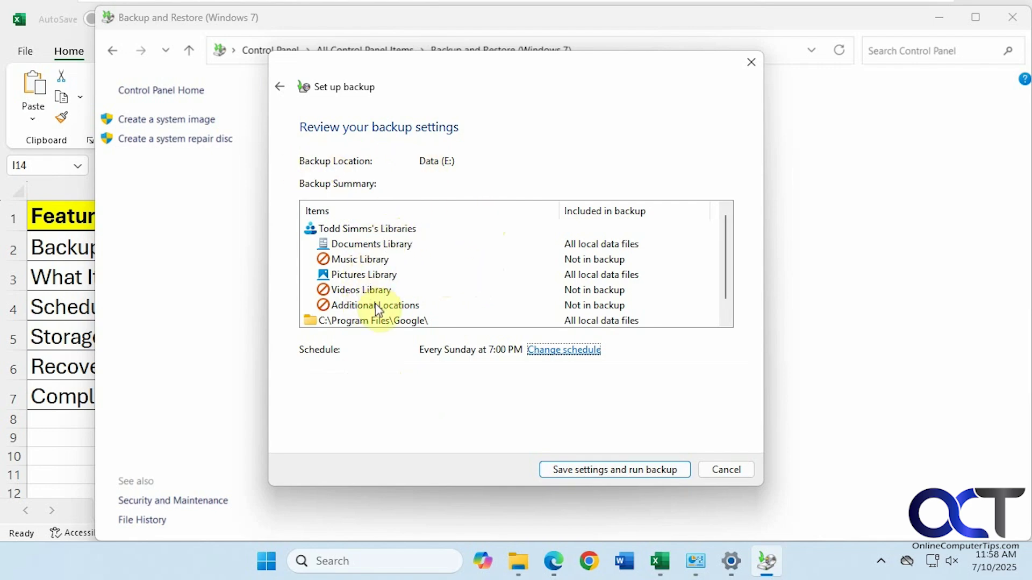
Save the settings and run the backup to Data (E:)
{"action": "left_click", "coordinate": [634, 471]}
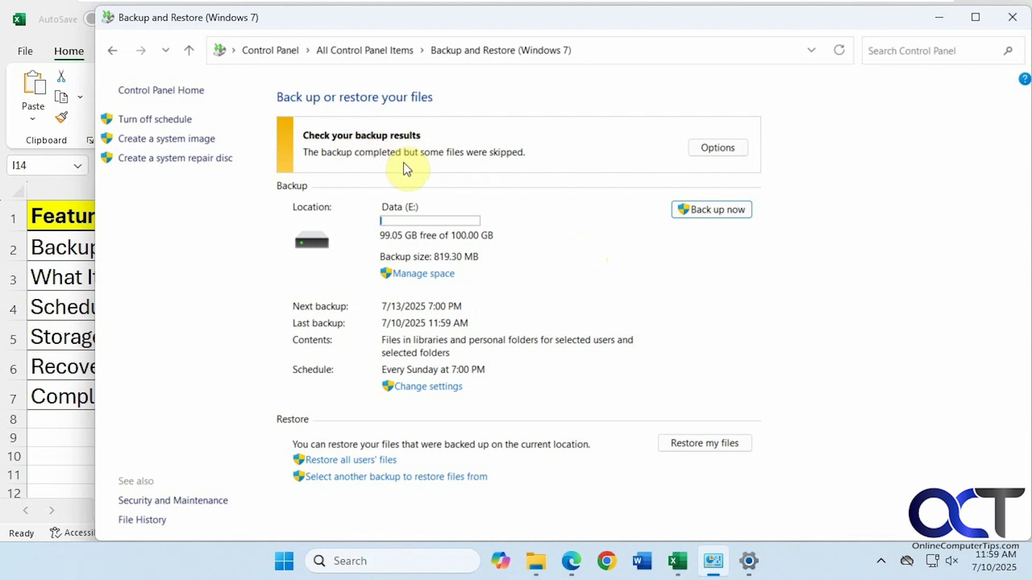
{"action": "left_click", "coordinate": [701, 149]}
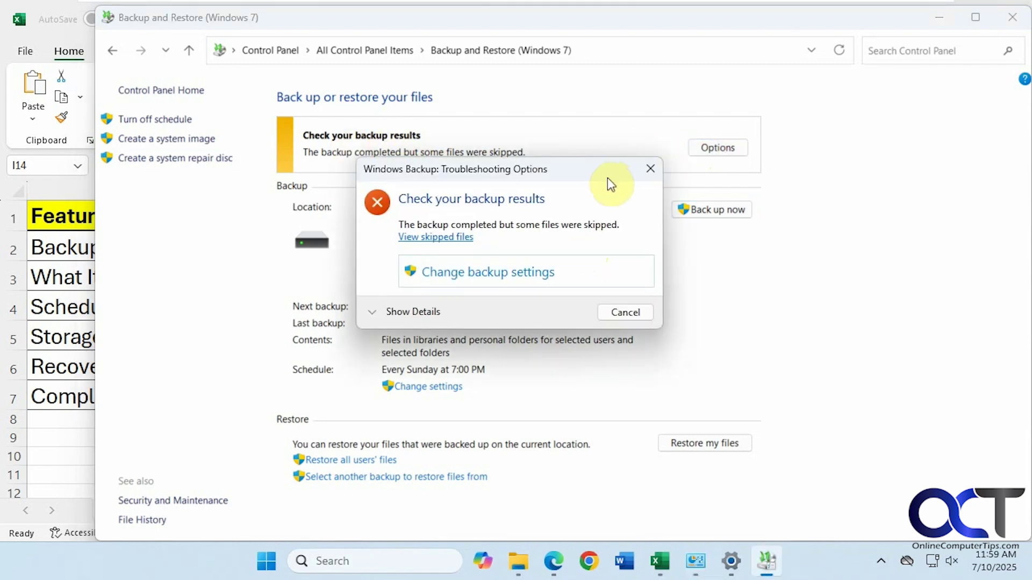
{"action": "left_click", "coordinate": [462, 237]}
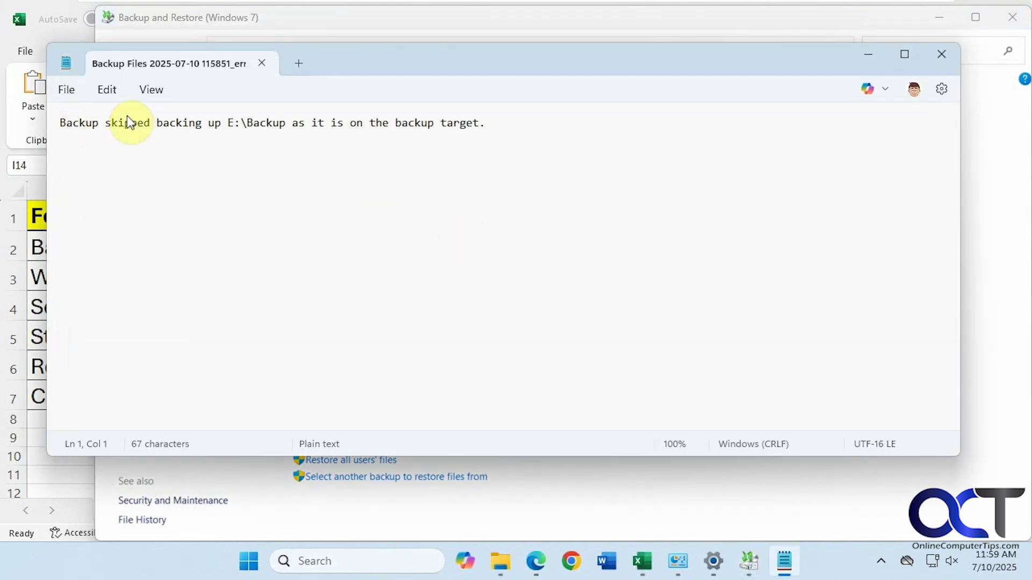
{"action": "double_click", "coordinate": [252, 116]}
{"action": "left_click_drag", "start_coordinate": [251, 116], "coordinate": [220, 118]}
{"action": "left_click", "coordinate": [334, 147]}
{"action": "left_click", "coordinate": [942, 51]}
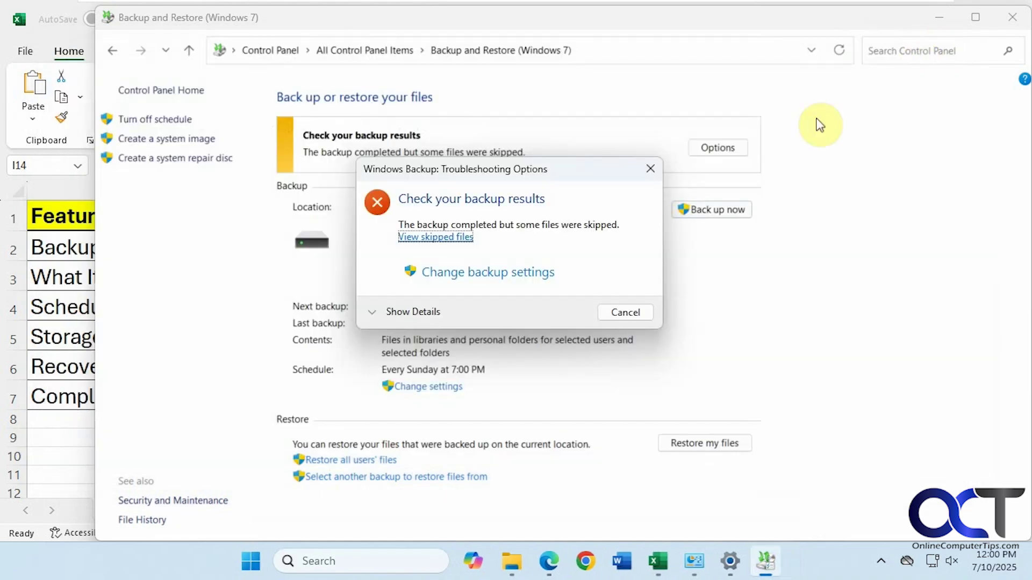
{"action": "left_click", "coordinate": [627, 313]}
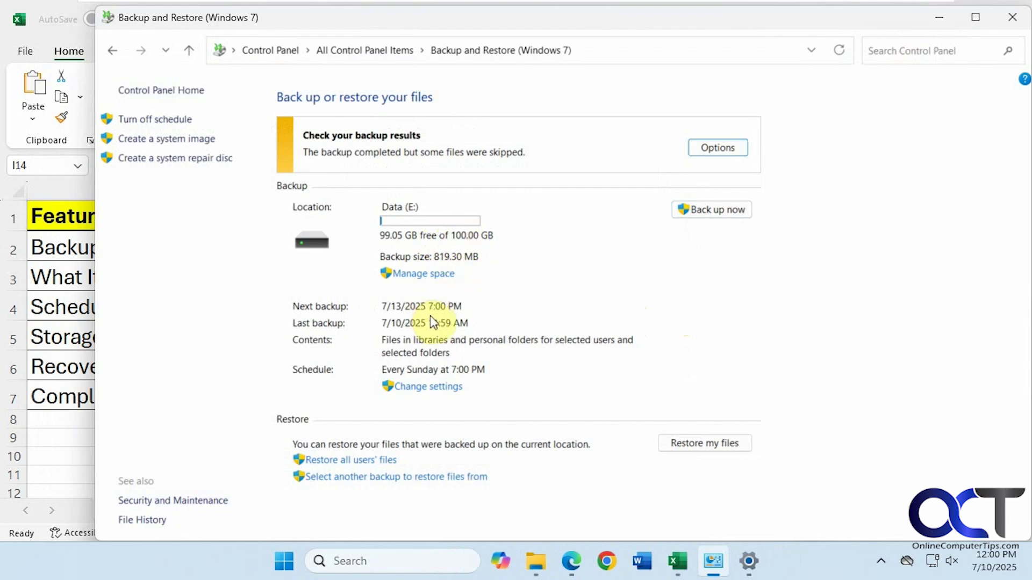
Keep Data (E:) and the same items, untick Run backup on a schedule, and save the settings
{"action": "left_click", "coordinate": [429, 387]}
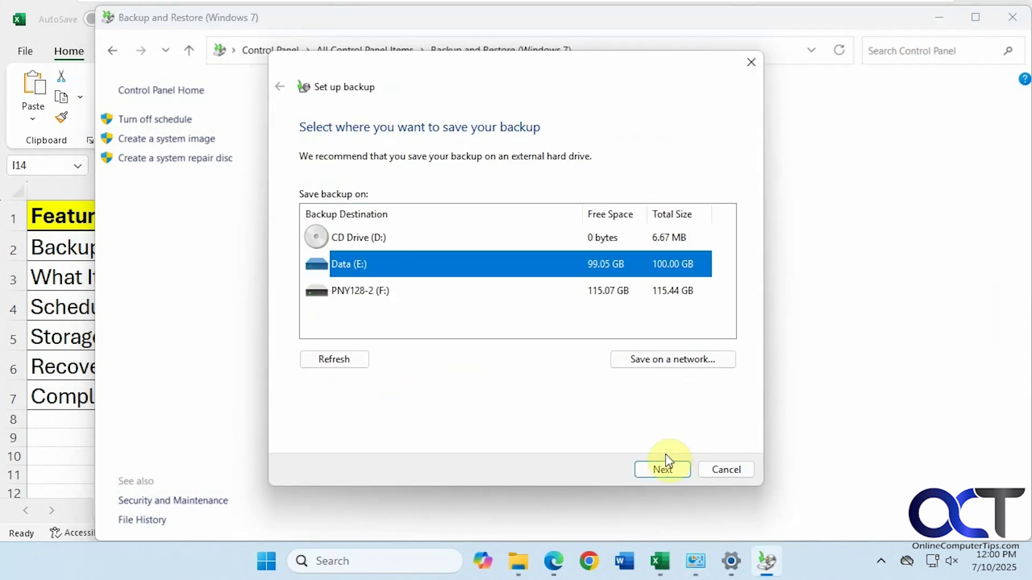
{"action": "left_click", "coordinate": [664, 472]}
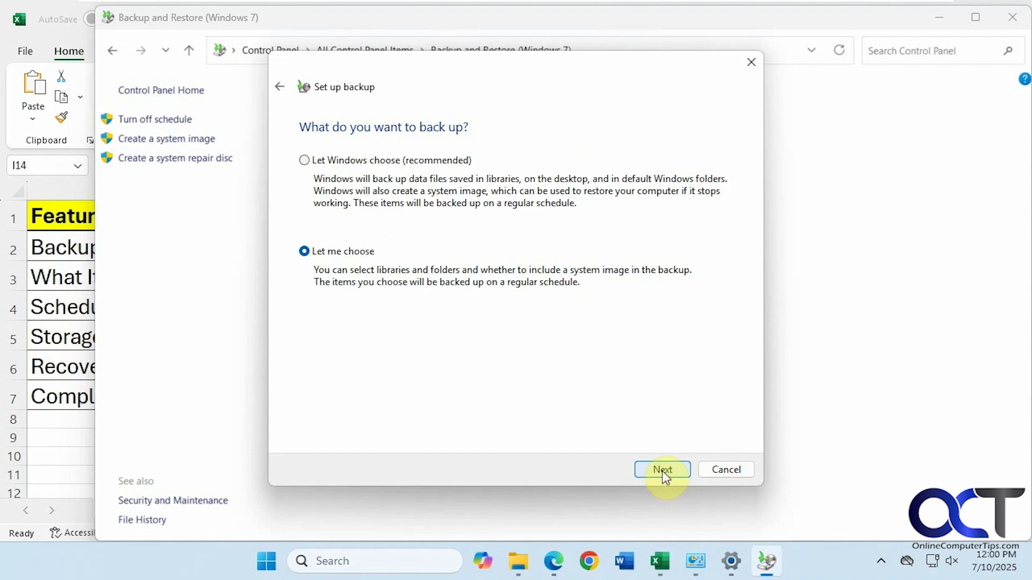
{"action": "left_click", "coordinate": [663, 471]}
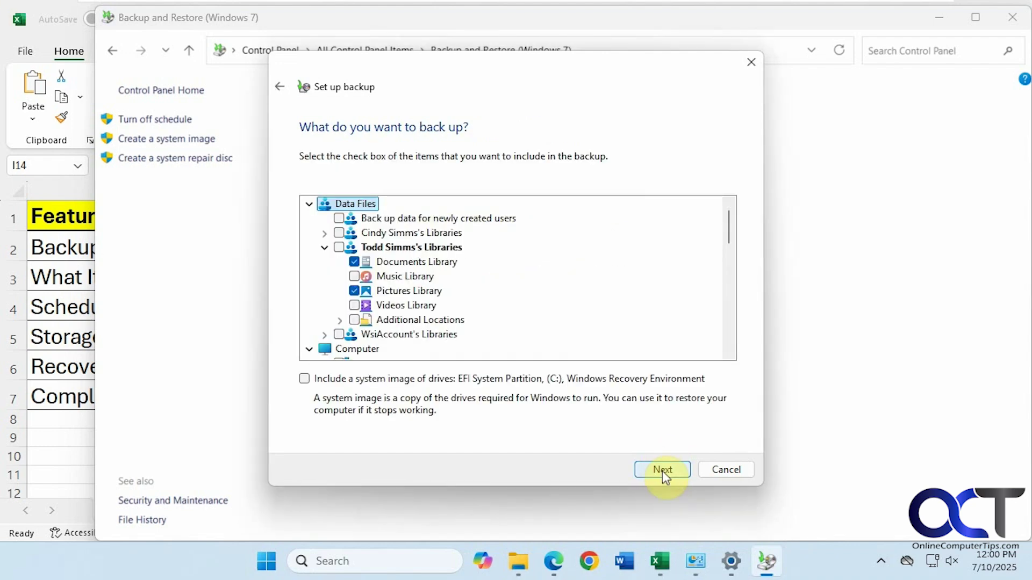
{"action": "left_click", "coordinate": [662, 471]}
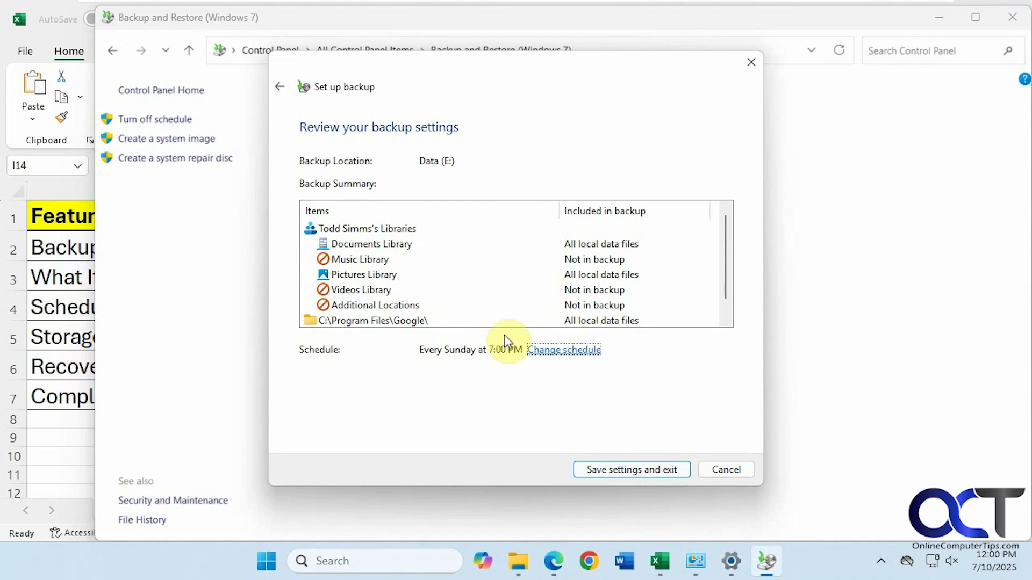
{"action": "left_click", "coordinate": [564, 350]}
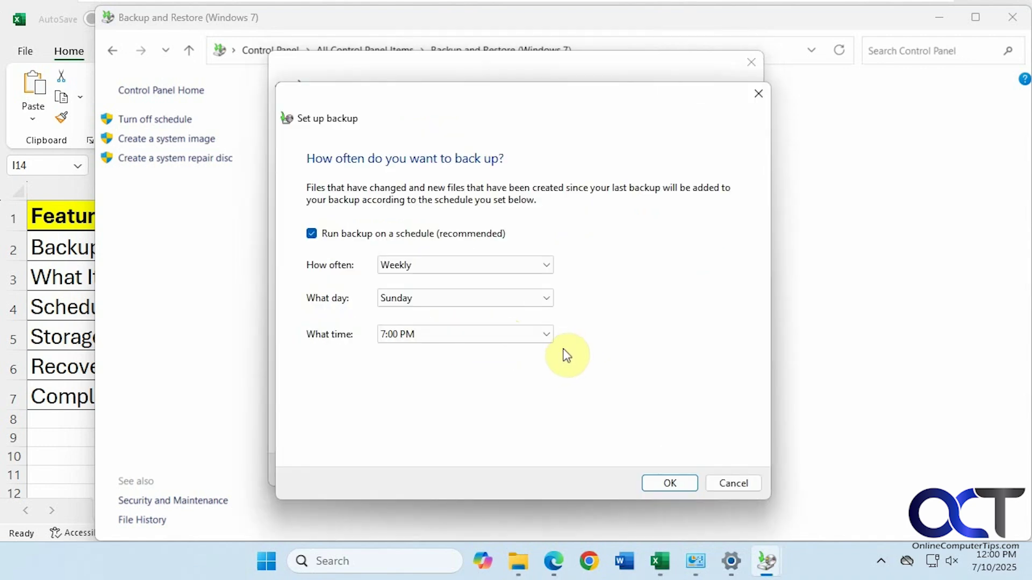
{"action": "left_click", "coordinate": [410, 235]}
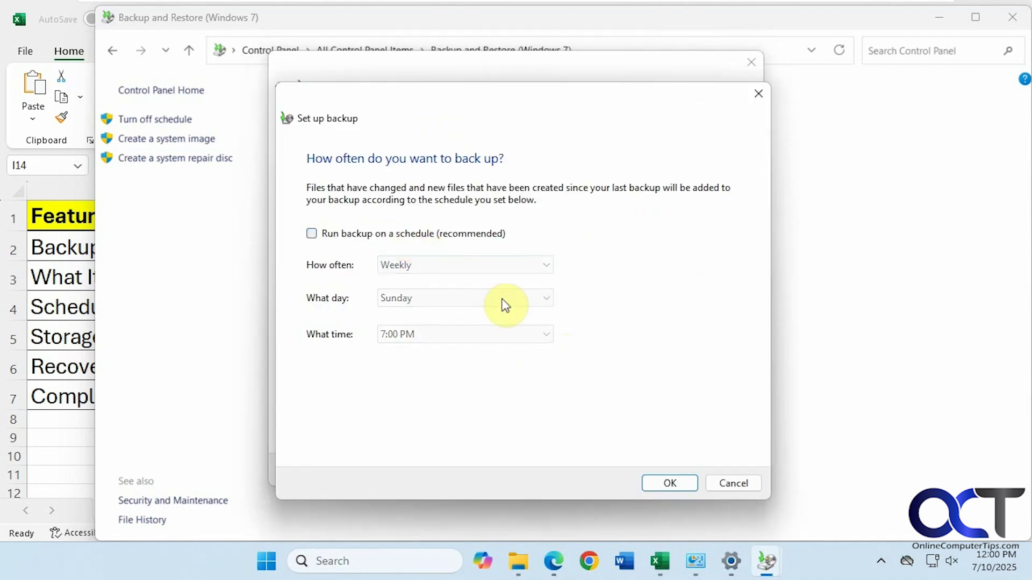
{"action": "left_click", "coordinate": [670, 484]}
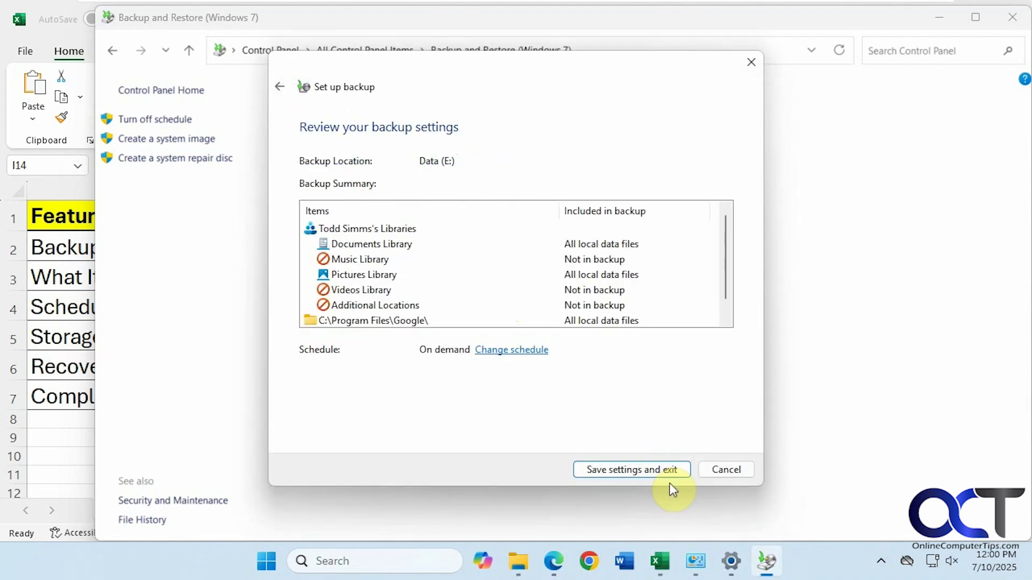
{"action": "left_click", "coordinate": [670, 473]}
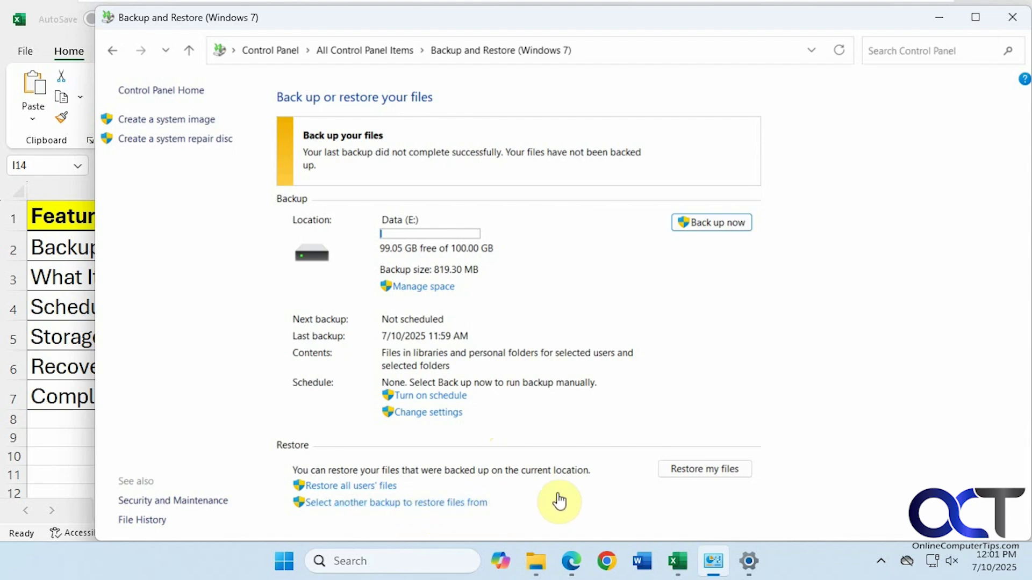
Browse Backup of C: > Users > user folder > Documents and add the Confidential Files folder
{"action": "left_click", "coordinate": [684, 478]}
{"action": "left_click", "coordinate": [702, 271]}
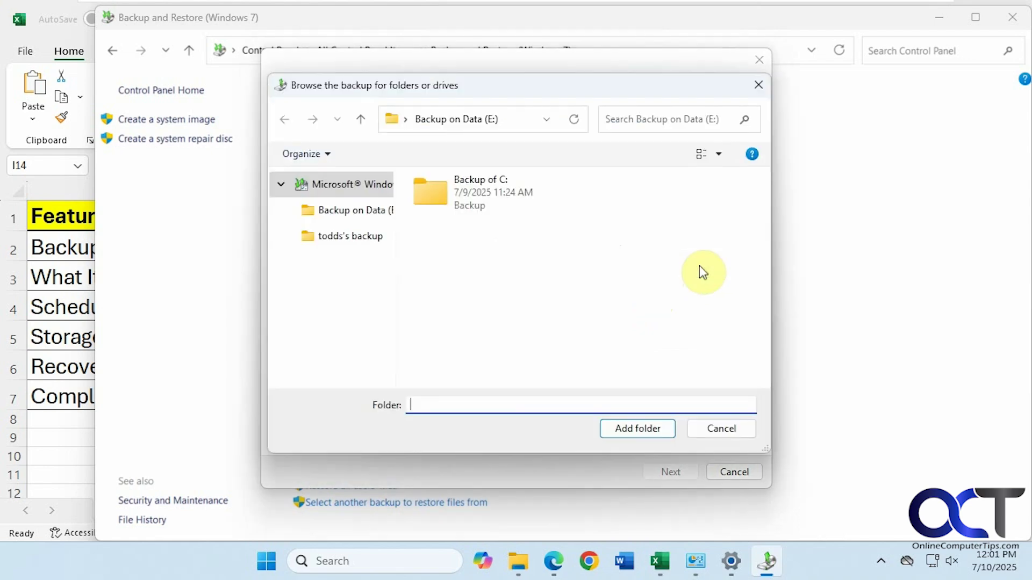
{"action": "double_click", "coordinate": [472, 196]}
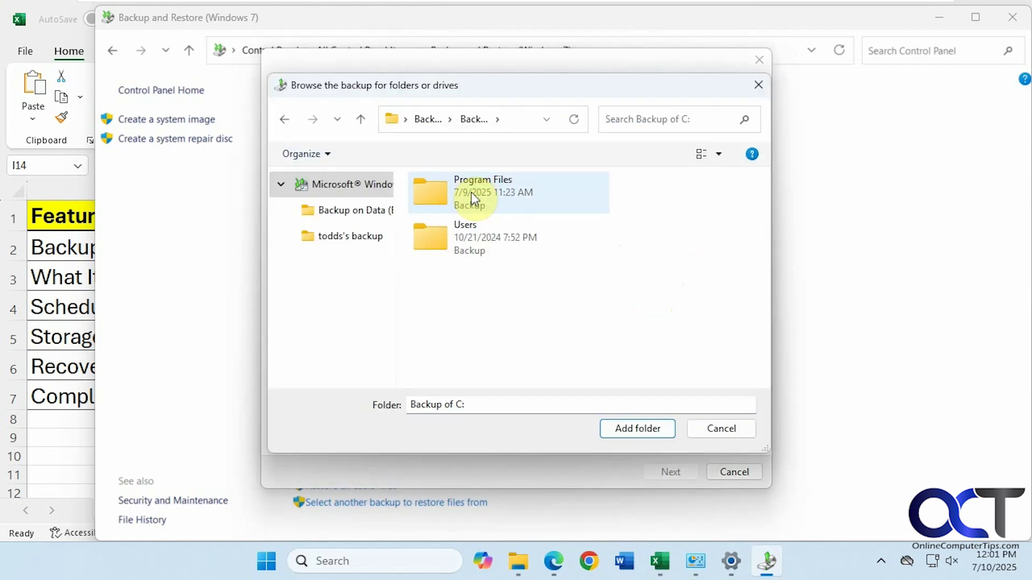
{"action": "double_click", "coordinate": [475, 233]}
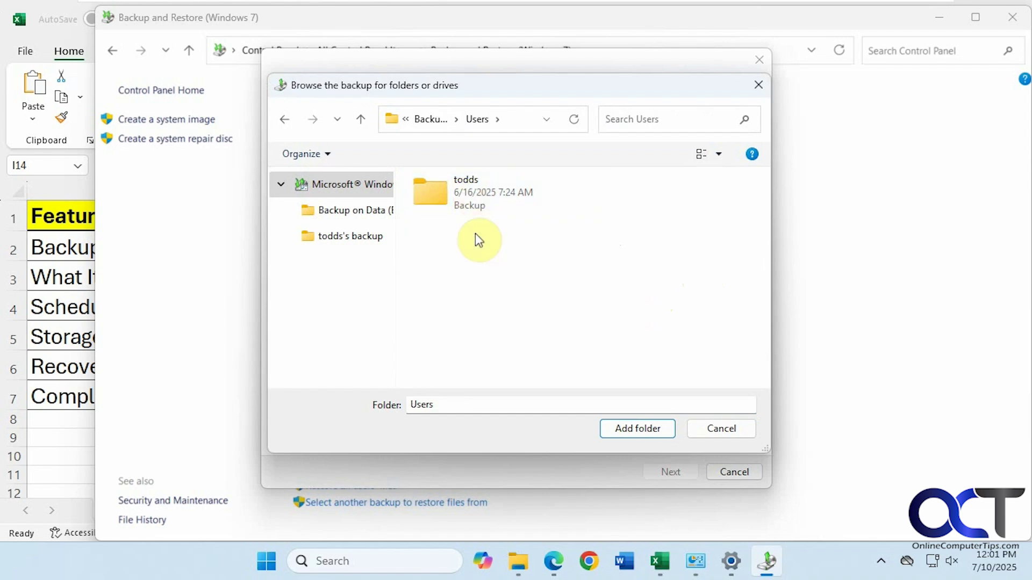
{"action": "double_click", "coordinate": [469, 201]}
{"action": "double_click", "coordinate": [470, 201]}
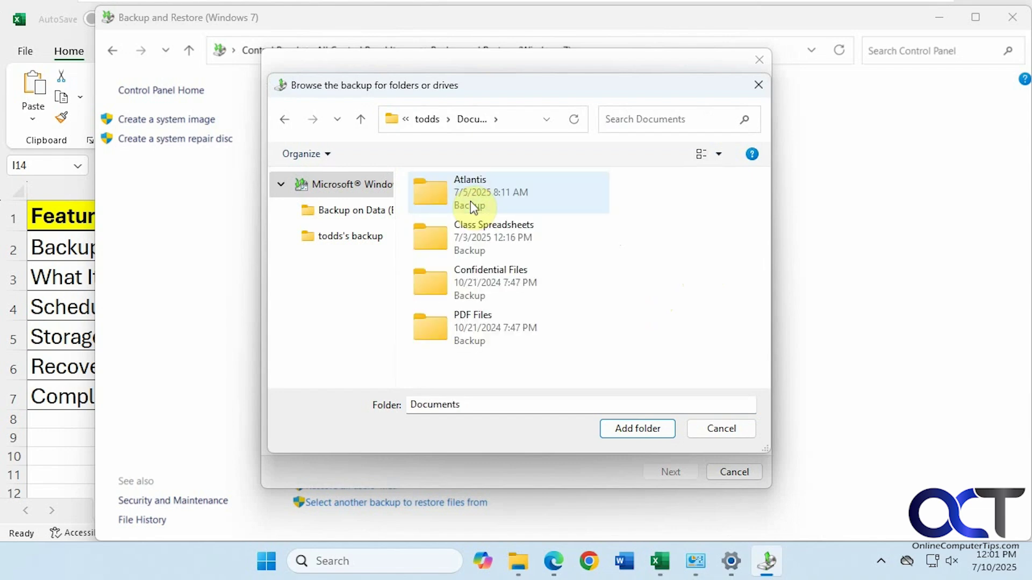
{"action": "left_click", "coordinate": [425, 296]}
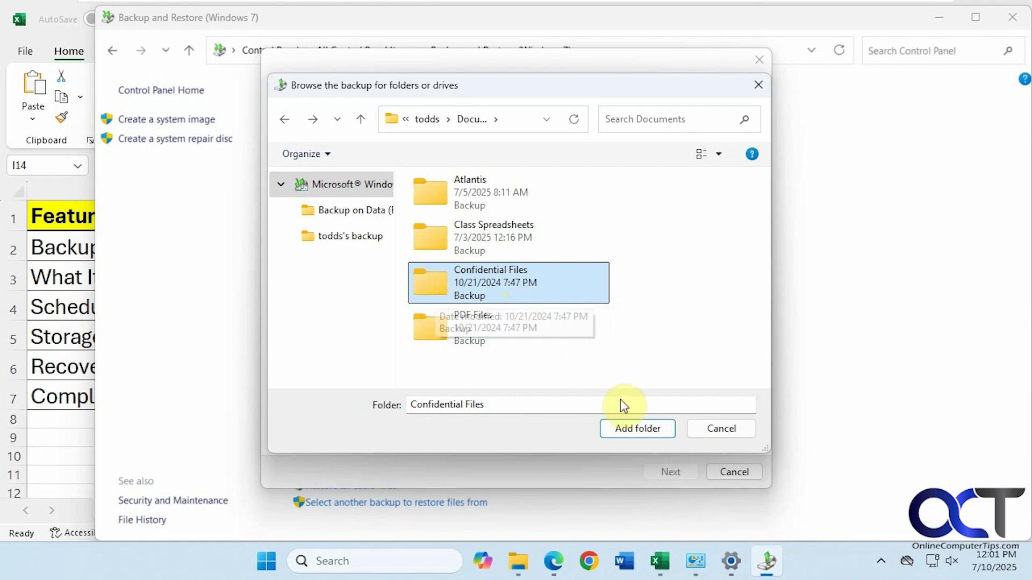
{"action": "left_click", "coordinate": [637, 432]}
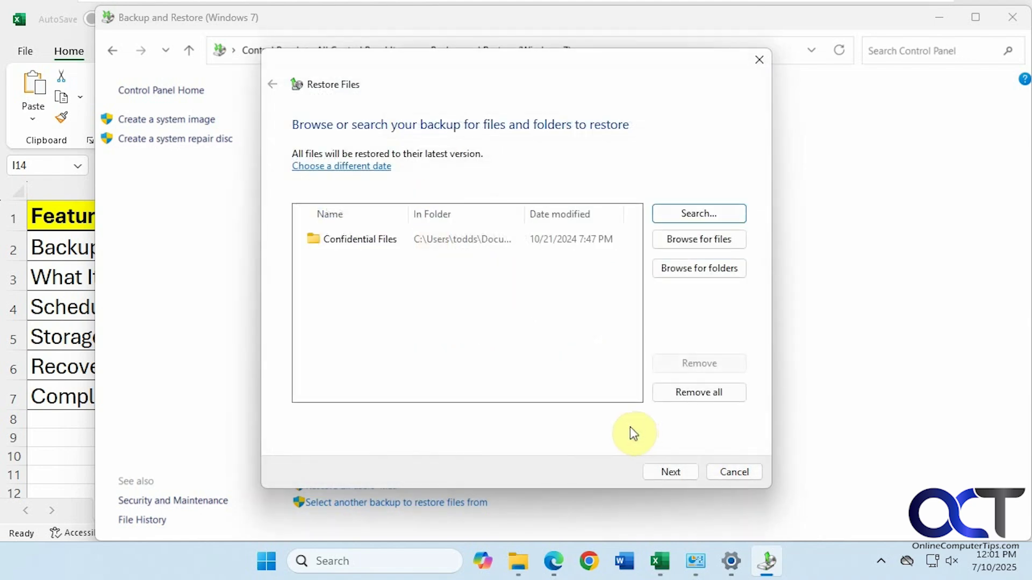
Restore to a different location, choosing the user's Desktop folder under C:\Users, and start the restore
{"action": "left_click", "coordinate": [669, 471]}
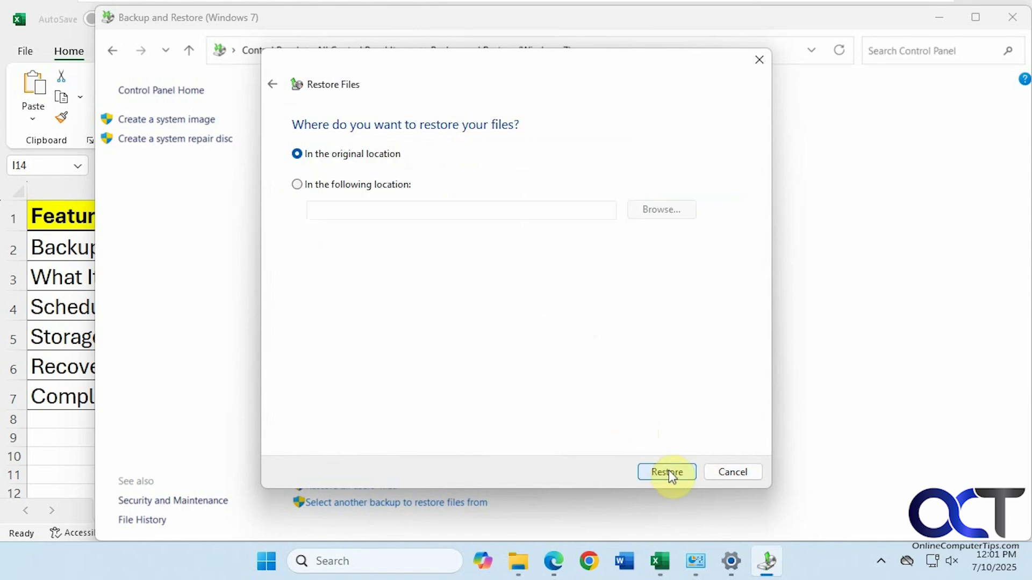
{"action": "left_click", "coordinate": [391, 188]}
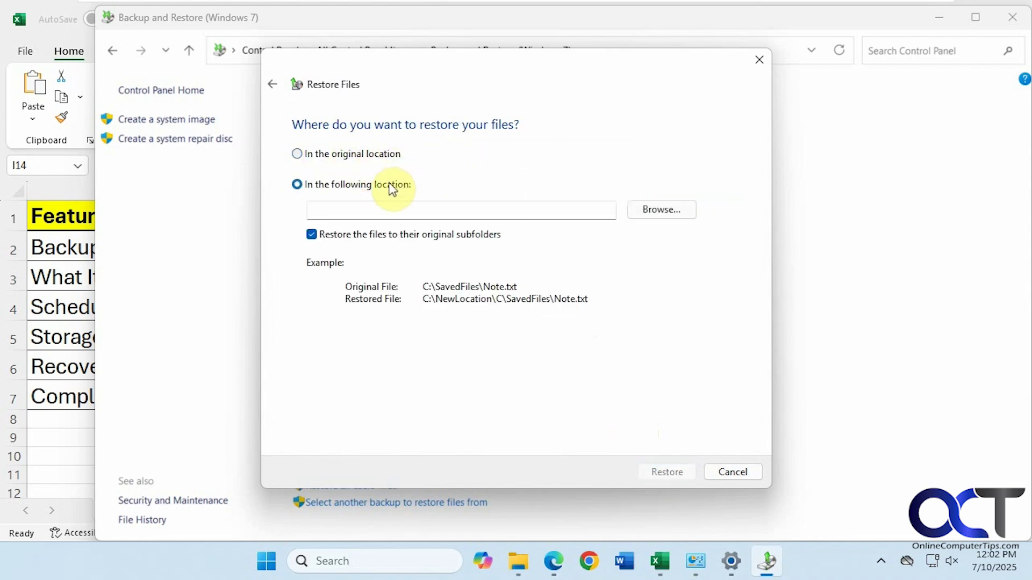
{"action": "left_click", "coordinate": [658, 209]}
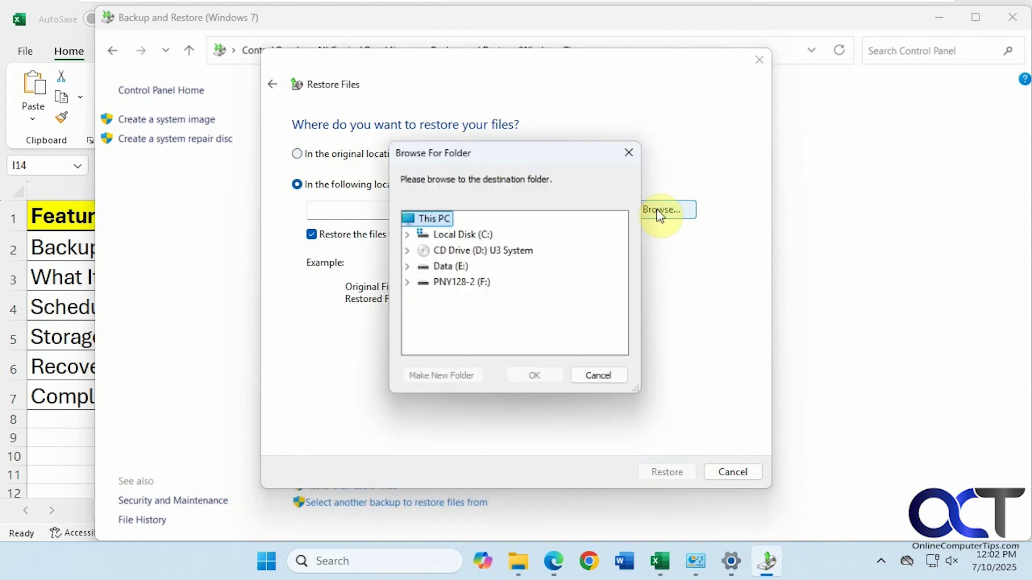
{"action": "left_click", "coordinate": [406, 235]}
{"action": "left_click", "coordinate": [421, 331]}
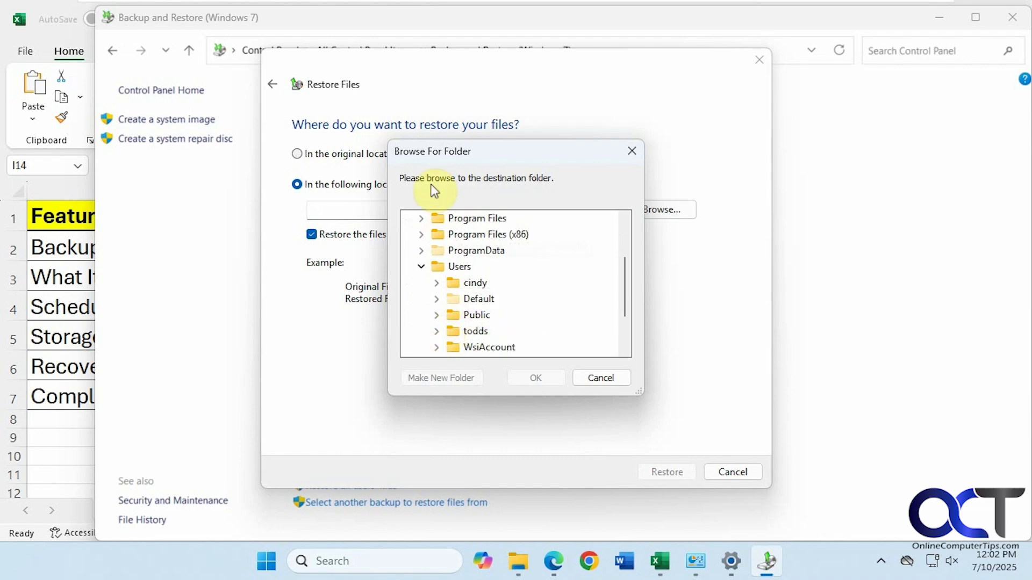
{"action": "left_click", "coordinate": [438, 330]}
{"action": "left_click", "coordinate": [501, 285]}
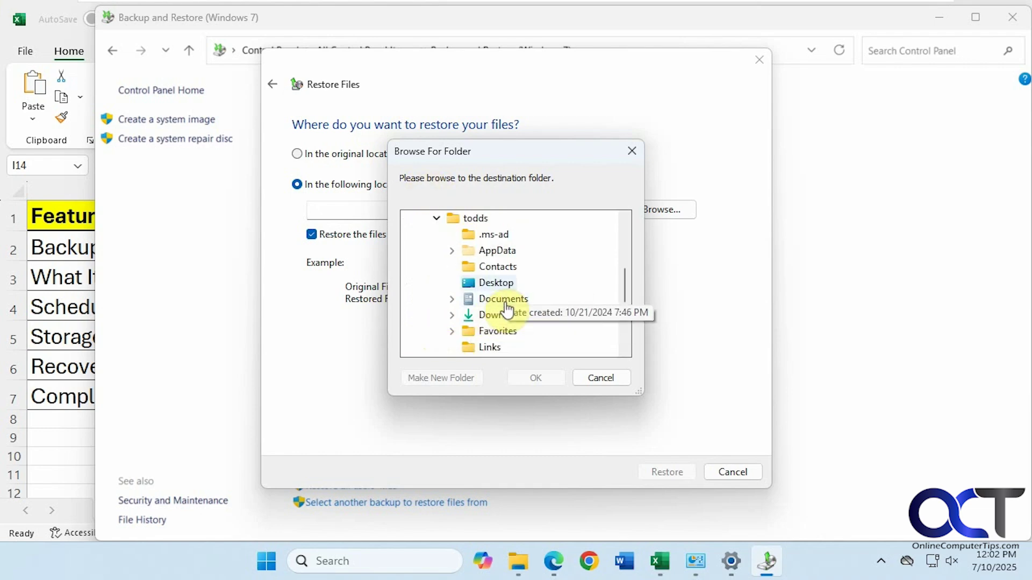
{"action": "left_click", "coordinate": [537, 377]}
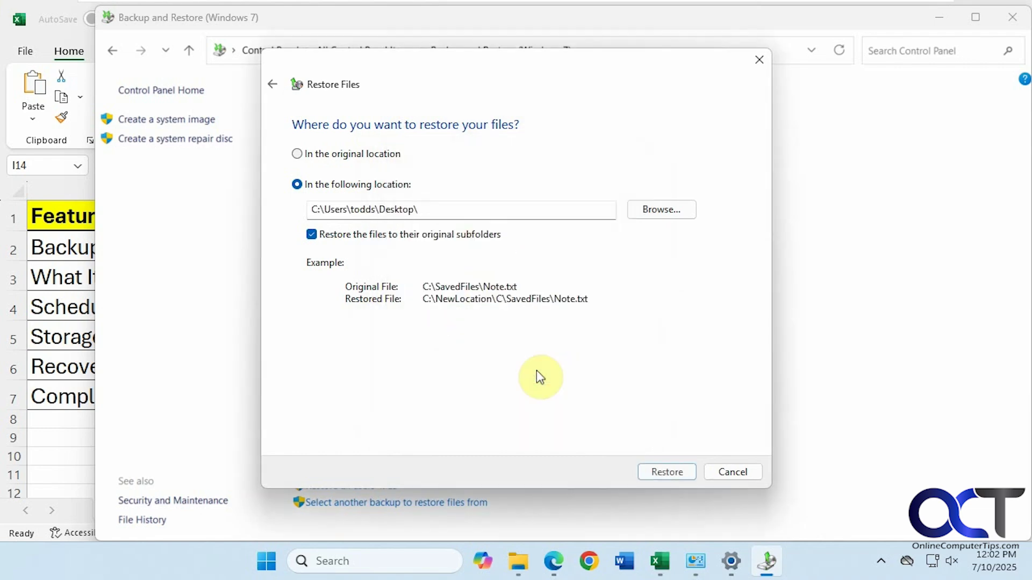
{"action": "left_click", "coordinate": [665, 472]}
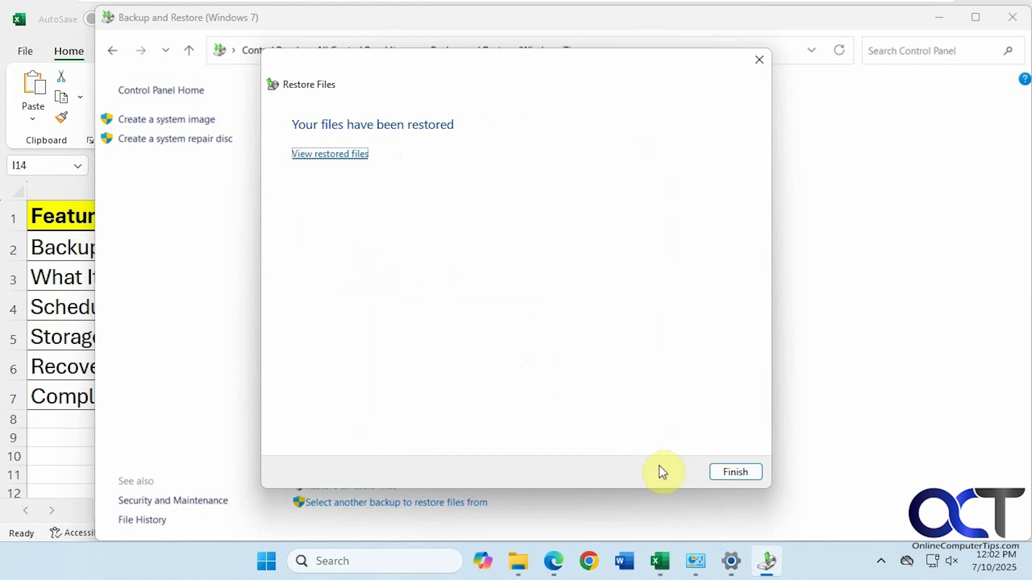
Close the wizard, check the restored Confidential Files folder's five items, and return to Backup and Restore
{"action": "left_click", "coordinate": [732, 472]}
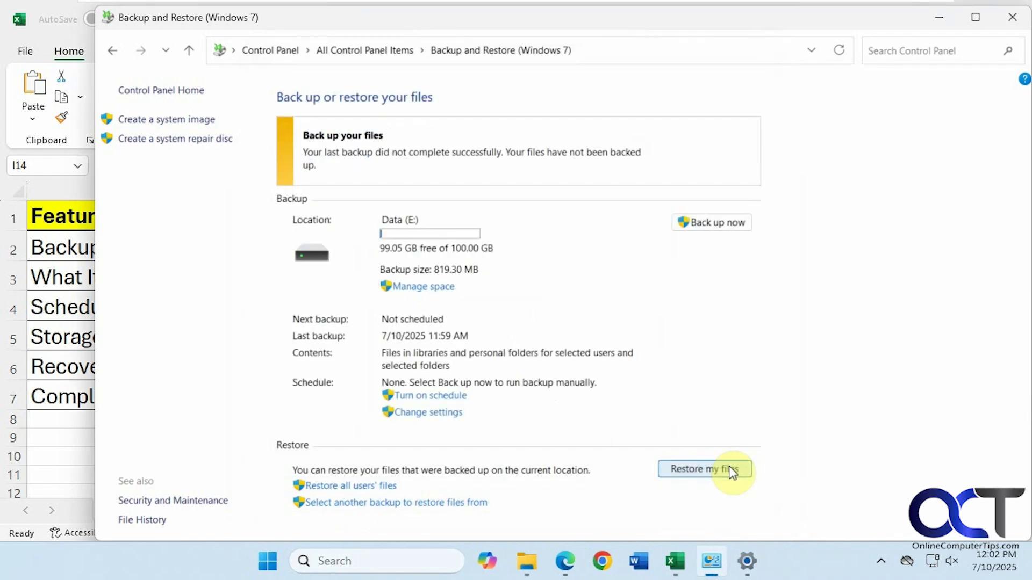
{"action": "left_click", "coordinate": [1028, 576]}
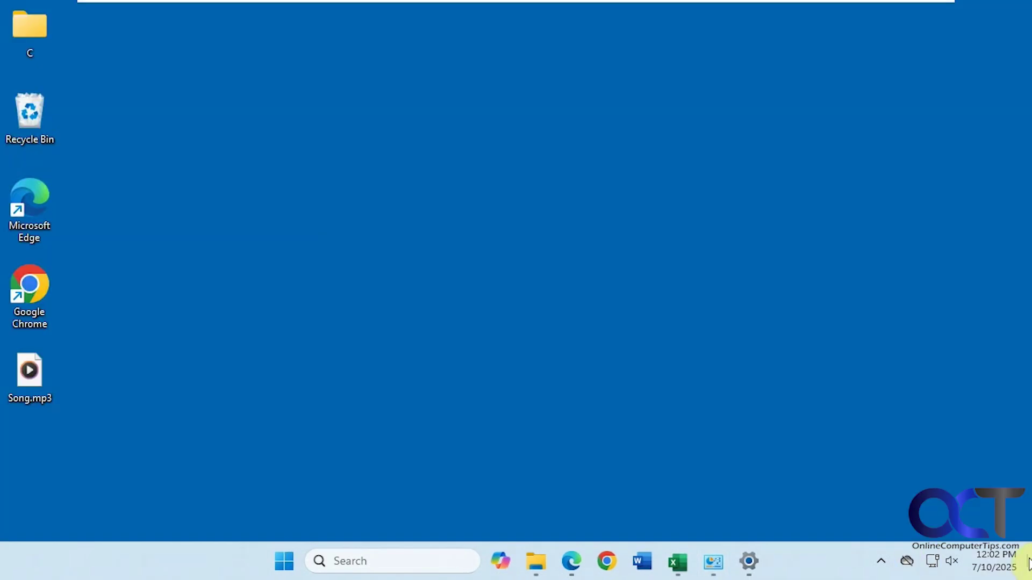
{"action": "double_click", "coordinate": [28, 33]}
{"action": "double_click", "coordinate": [388, 182]}
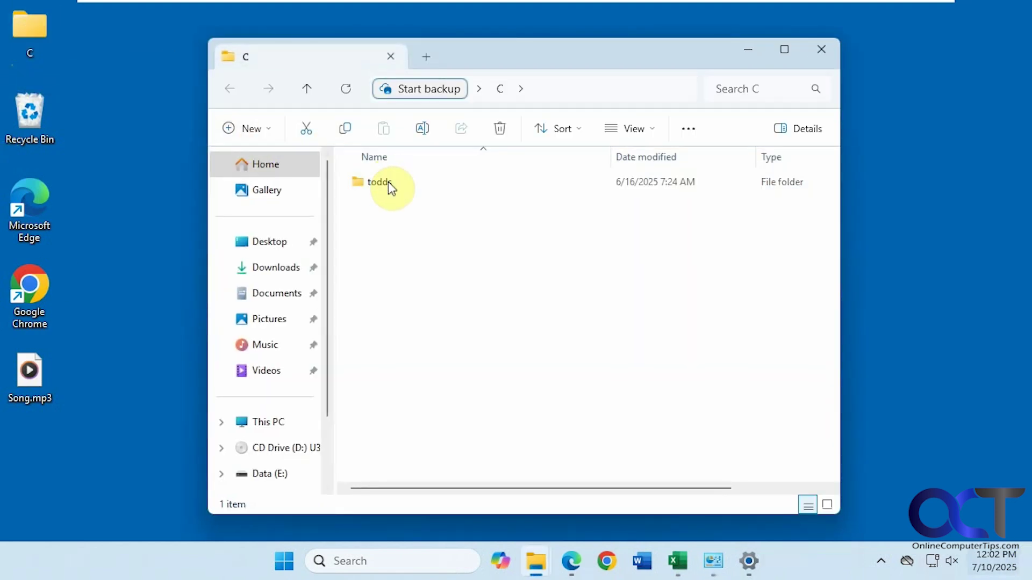
{"action": "double_click", "coordinate": [388, 182]}
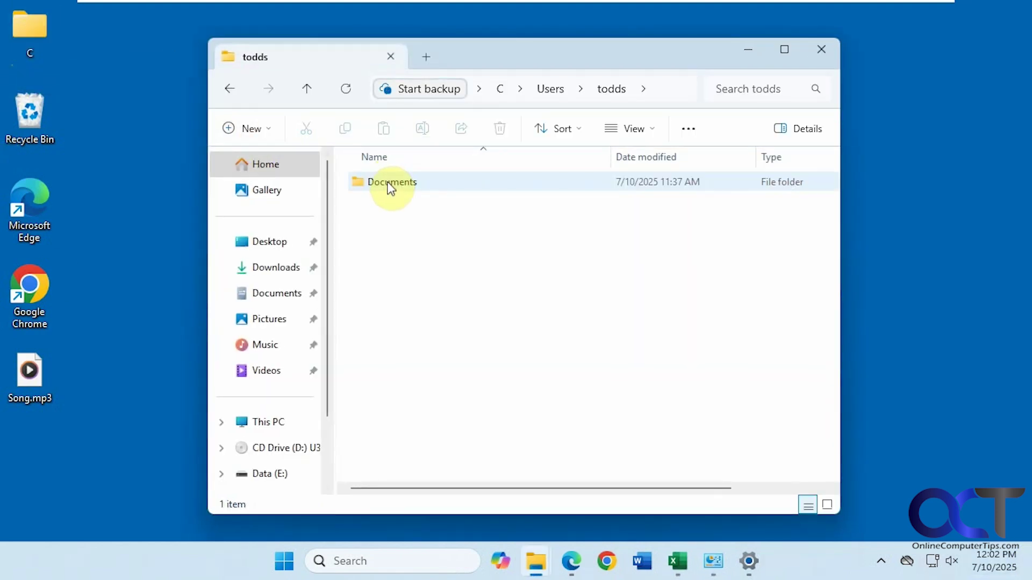
{"action": "left_click", "coordinate": [391, 185]}
{"action": "double_click", "coordinate": [391, 186]}
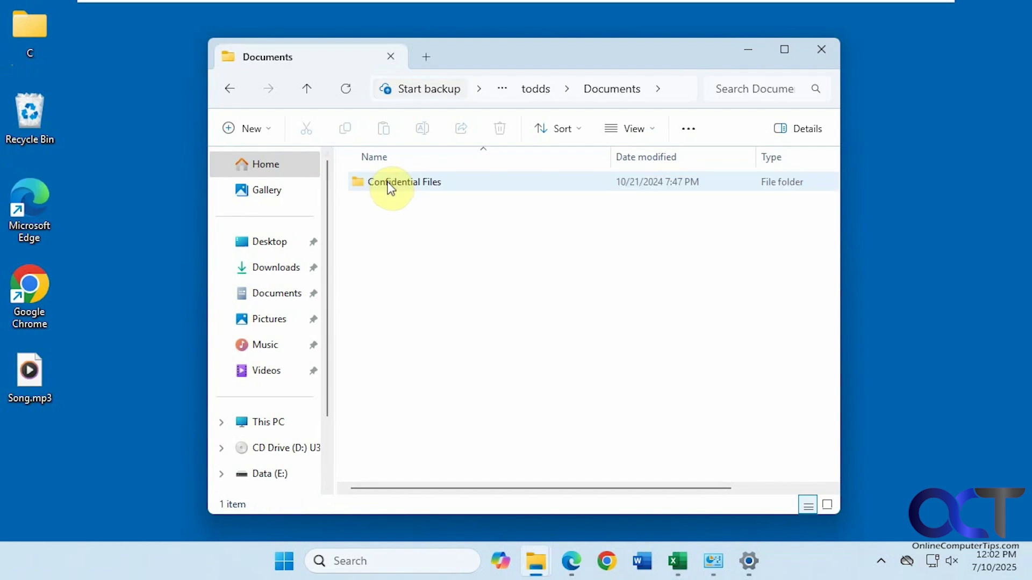
{"action": "double_click", "coordinate": [388, 183]}
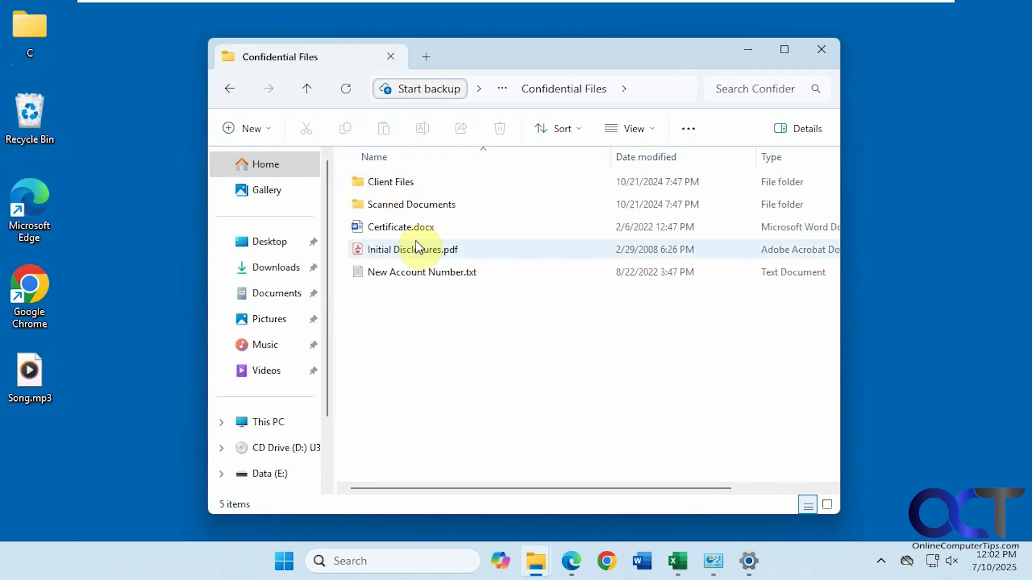
{"action": "left_click", "coordinate": [715, 563]}
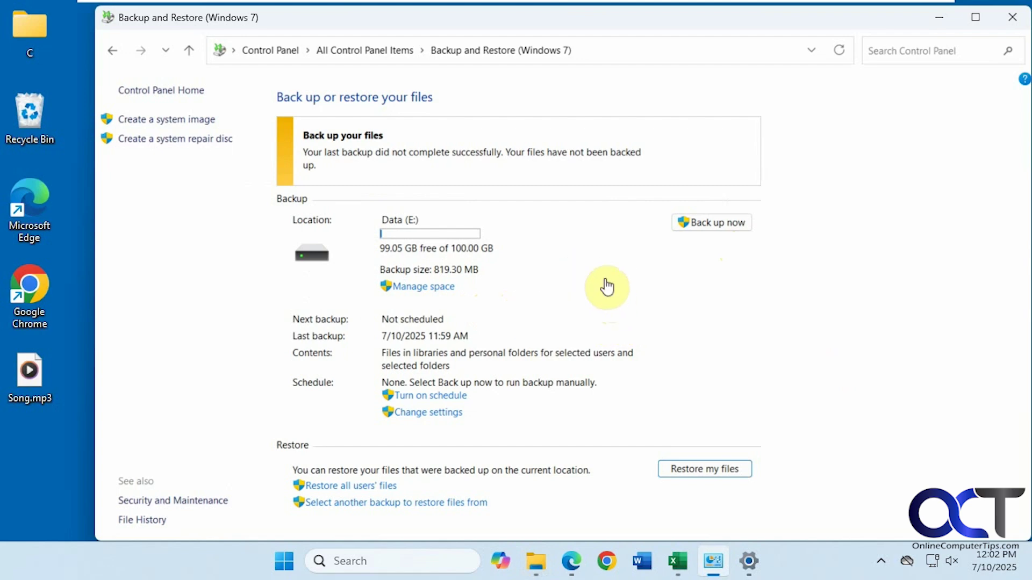
Bring the Excel sheet comparing File History with Backup and Restore (Windows 7) to the front
{"action": "left_click", "coordinate": [677, 561]}
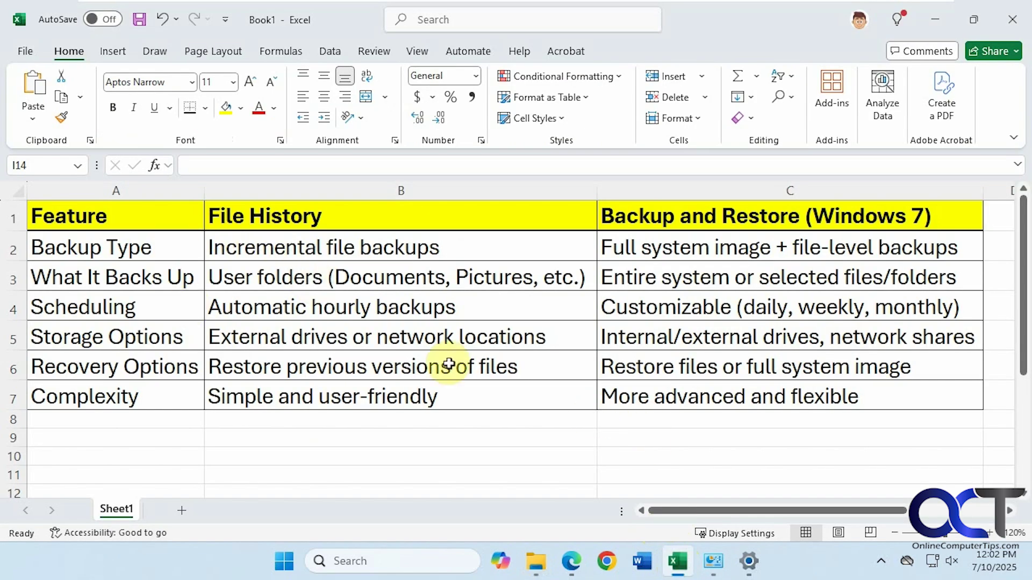